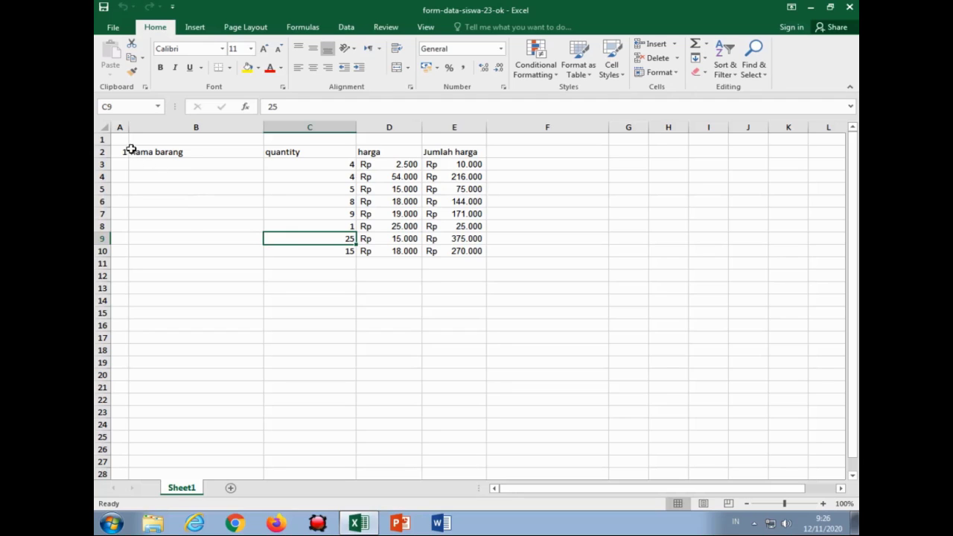
Step: Inspect the Locked protection setting for the whole sheet without applying any change
{"action": "left_click", "coordinate": [655, 73]}
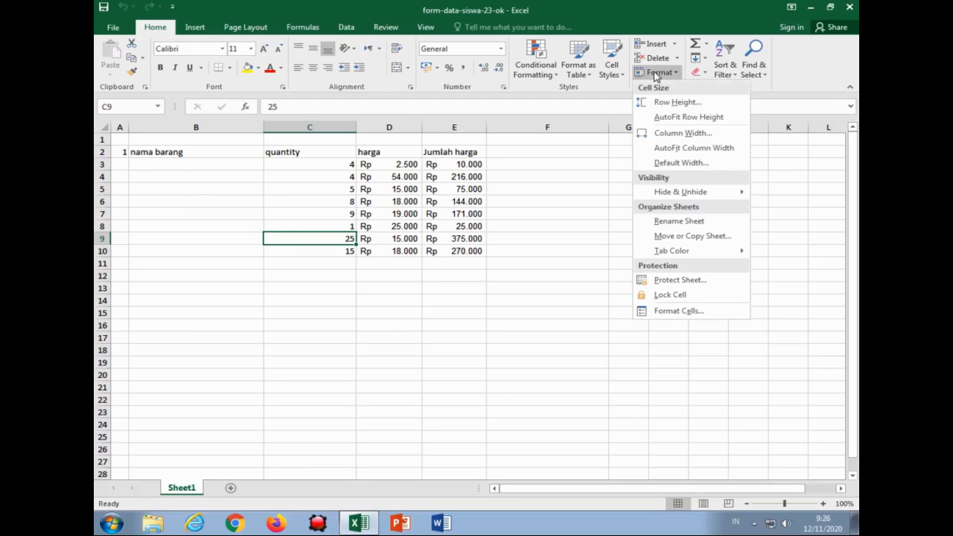
{"action": "left_click", "coordinate": [685, 310]}
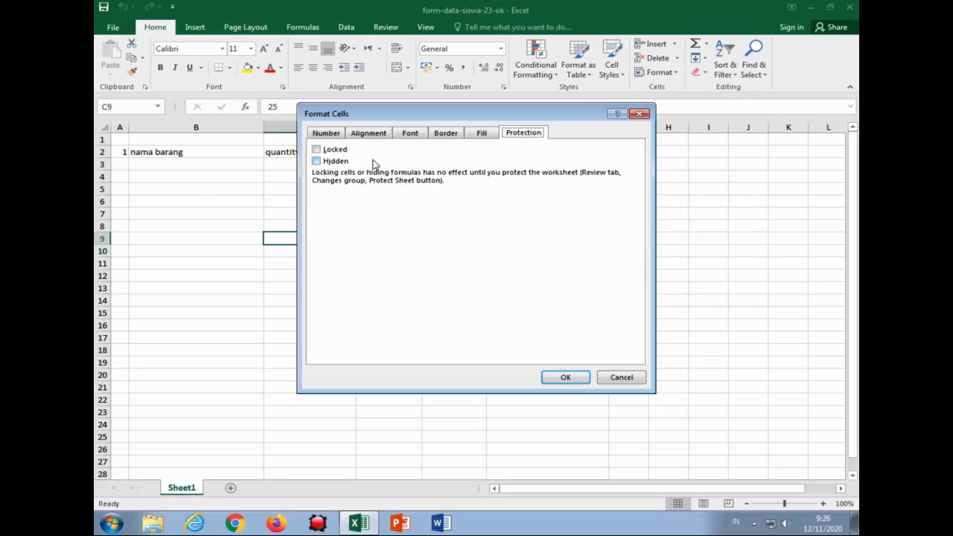
{"action": "left_click", "coordinate": [623, 377]}
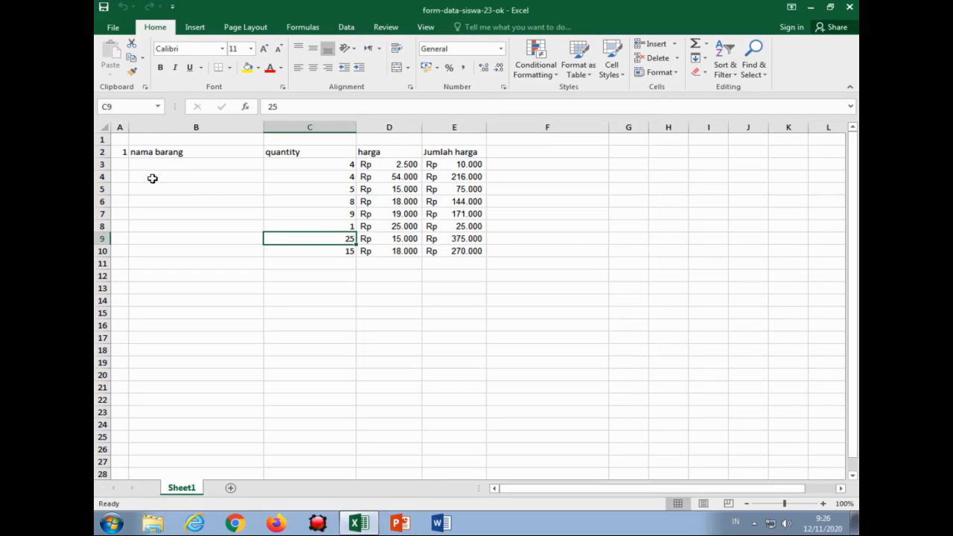
{"action": "left_click", "coordinate": [102, 128]}
{"action": "left_click", "coordinate": [673, 73]}
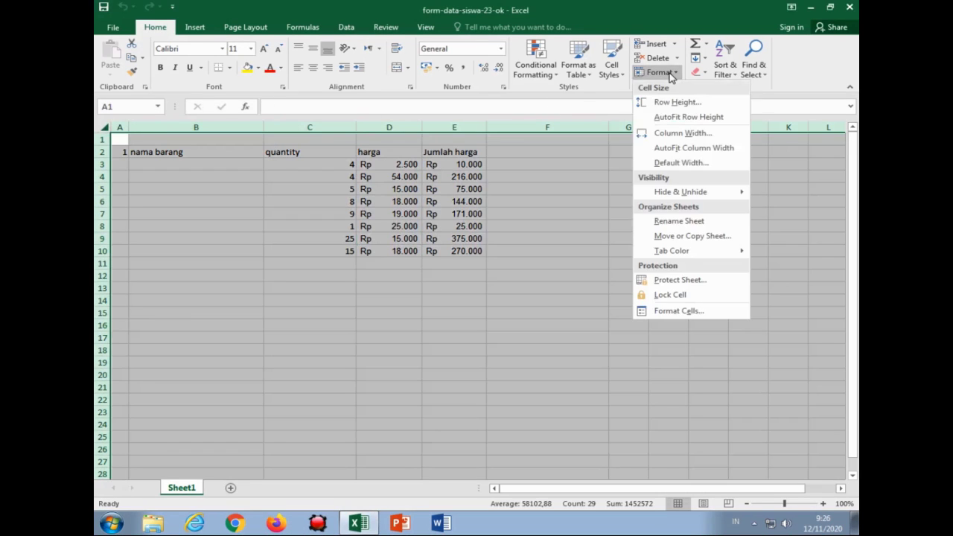
{"action": "left_click", "coordinate": [675, 310]}
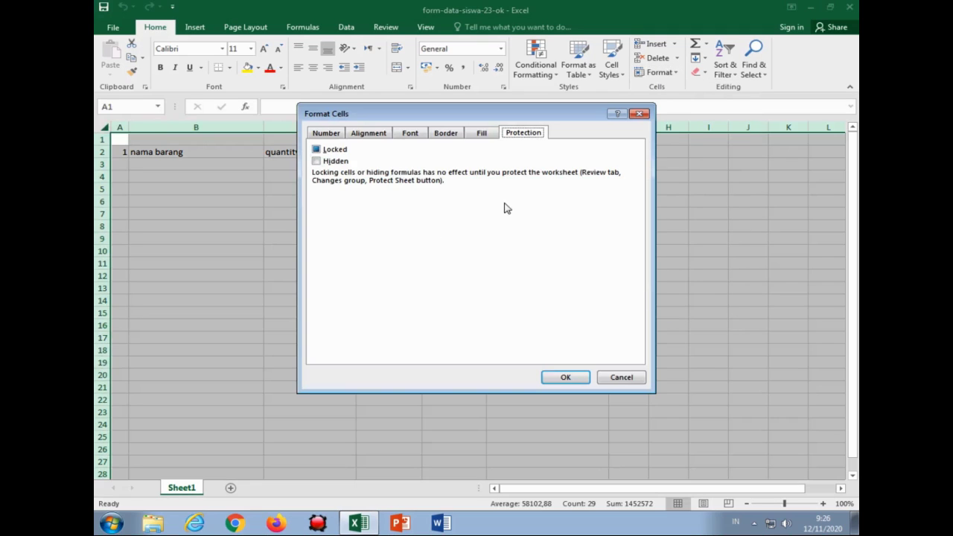
{"action": "left_click", "coordinate": [316, 150]}
{"action": "left_click", "coordinate": [624, 379]}
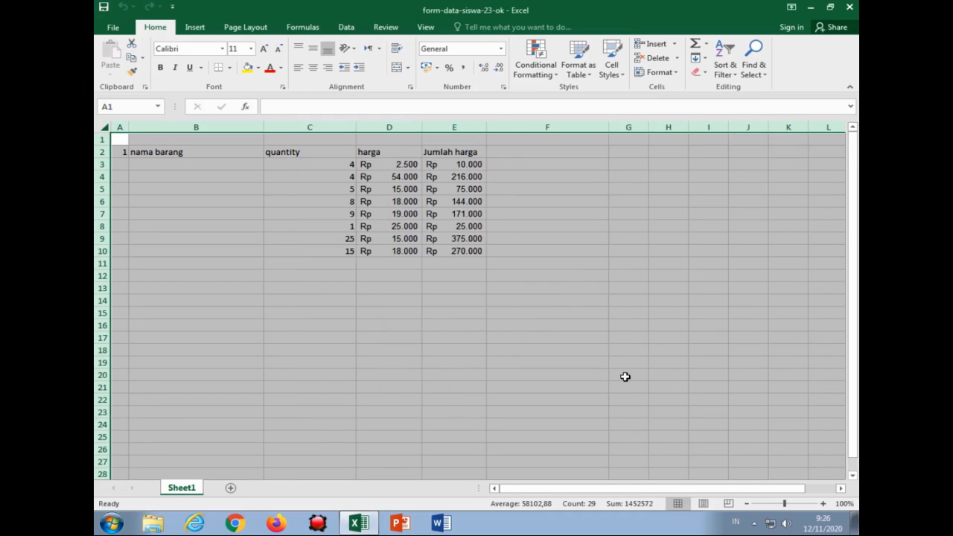
{"action": "left_click", "coordinate": [625, 376]}
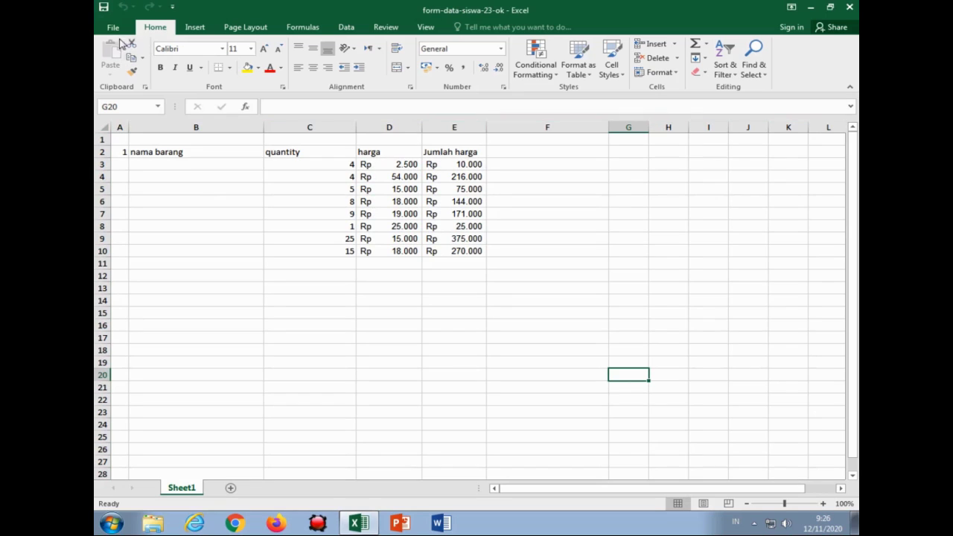
Step: Select the whole worksheet and apply the Locked setting to every cell
{"action": "left_click", "coordinate": [108, 130]}
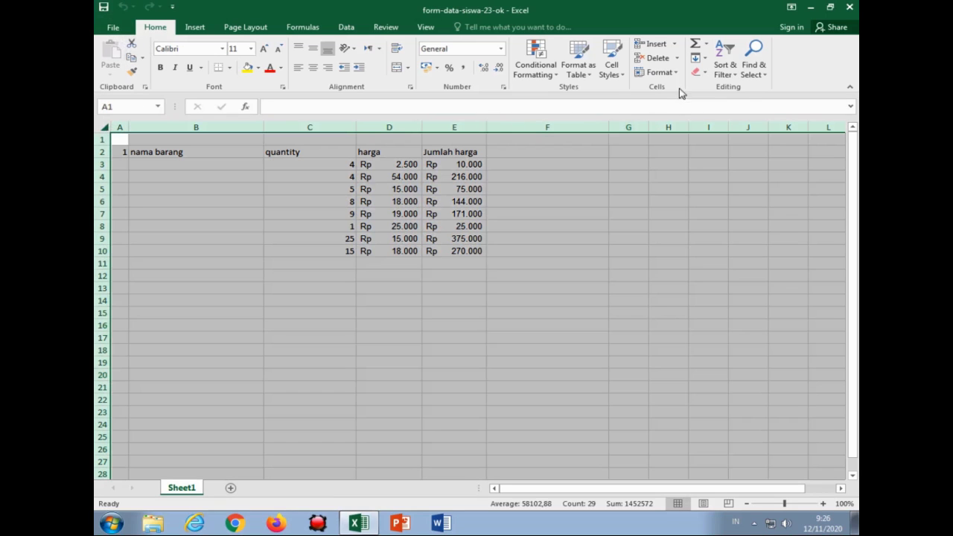
{"action": "left_click", "coordinate": [660, 73]}
{"action": "left_click", "coordinate": [679, 311]}
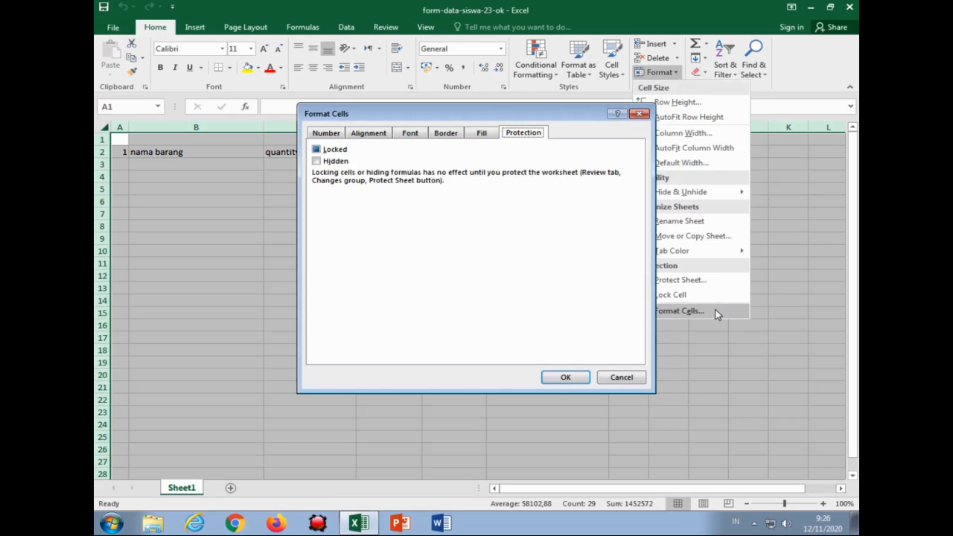
{"action": "left_click", "coordinate": [316, 149]}
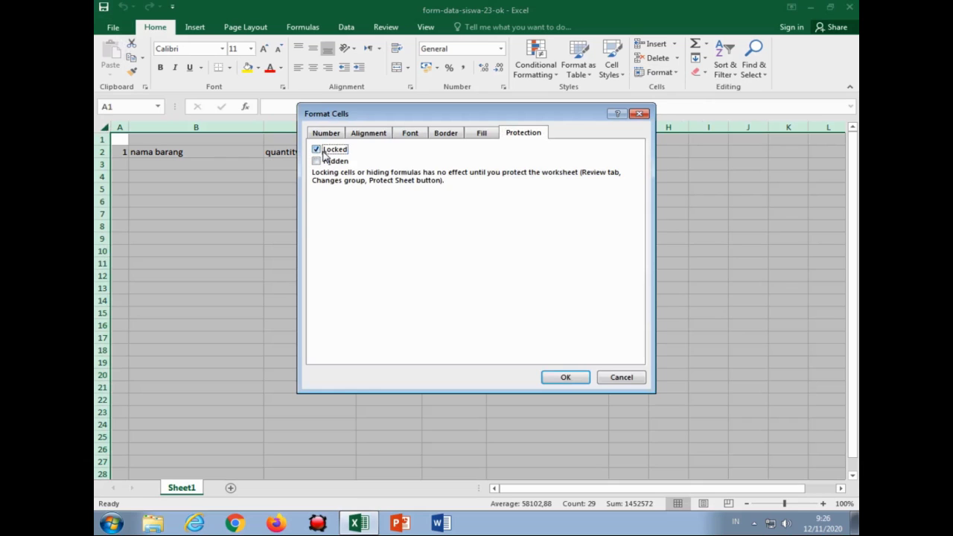
{"action": "left_click", "coordinate": [566, 377]}
{"action": "left_click", "coordinate": [639, 289]}
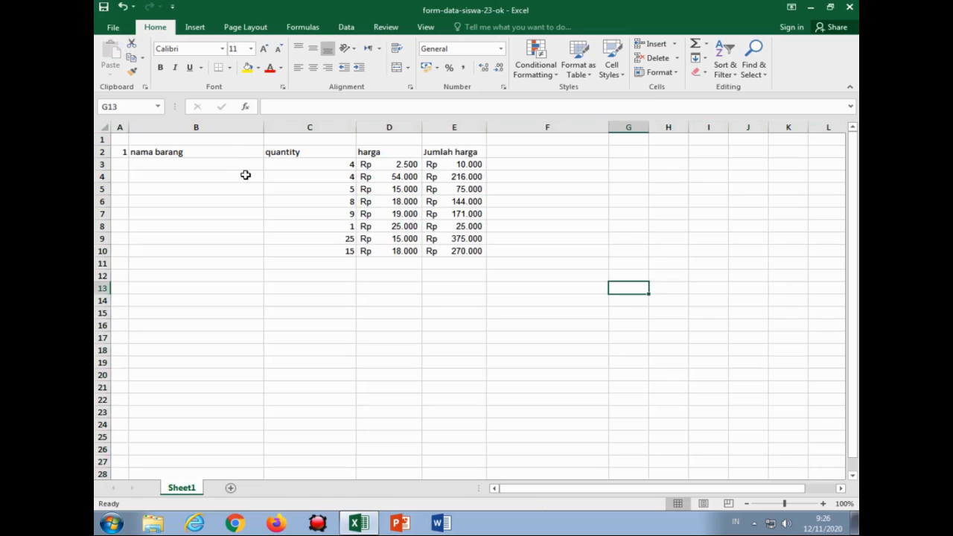
Step: Protect Sheet1 without a password, then test it by trying to edit a table cell
{"action": "left_click_drag", "start_coordinate": [125, 152], "coordinate": [402, 292]}
{"action": "left_click", "coordinate": [657, 72]}
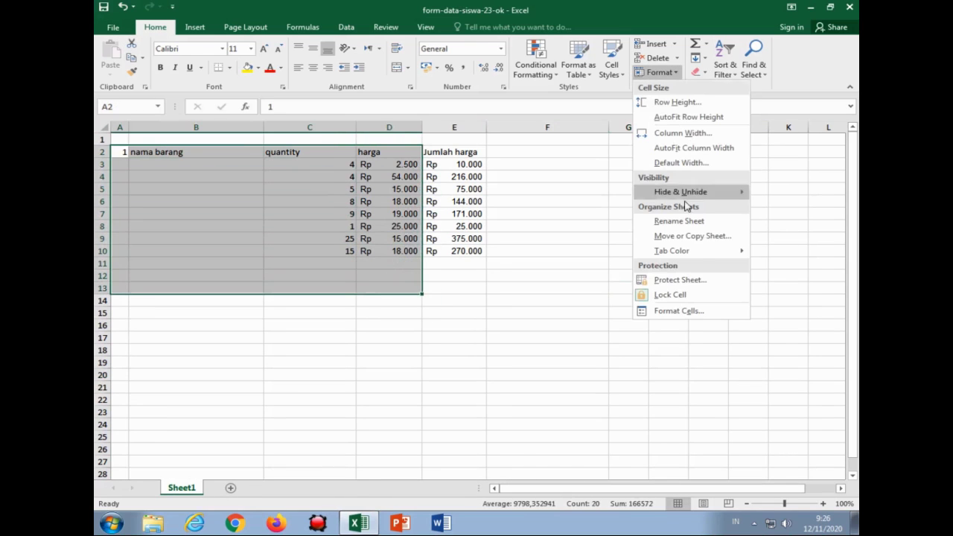
{"action": "left_click", "coordinate": [708, 288]}
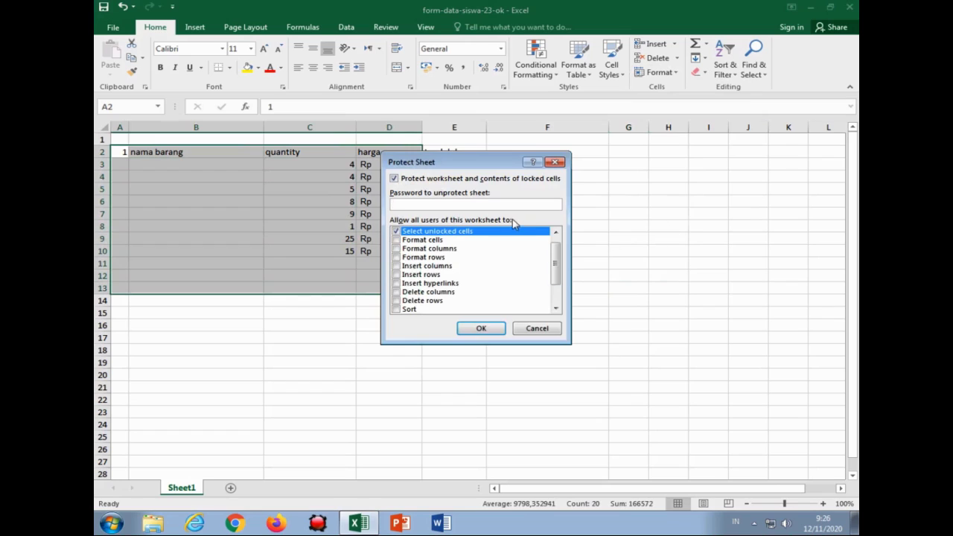
{"action": "left_click", "coordinate": [555, 232]}
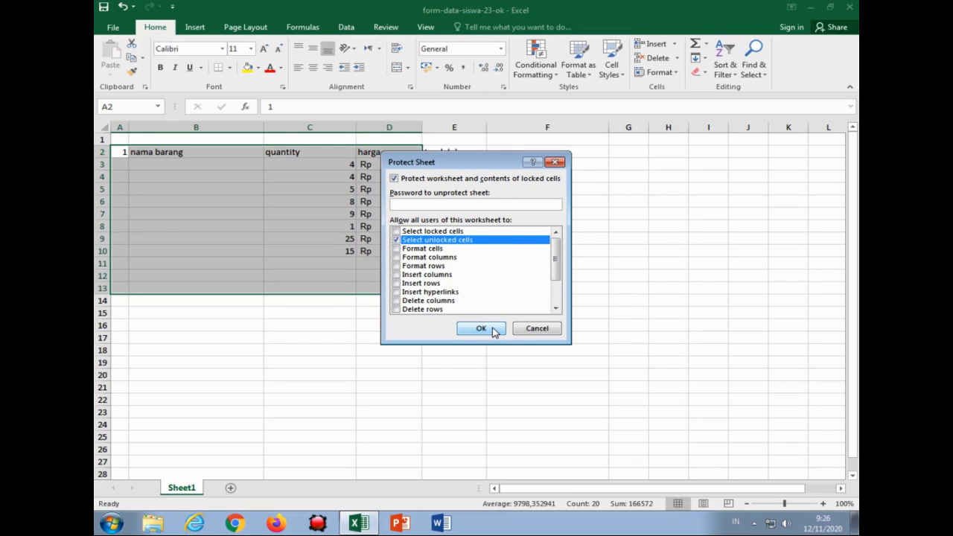
{"action": "left_click", "coordinate": [493, 329]}
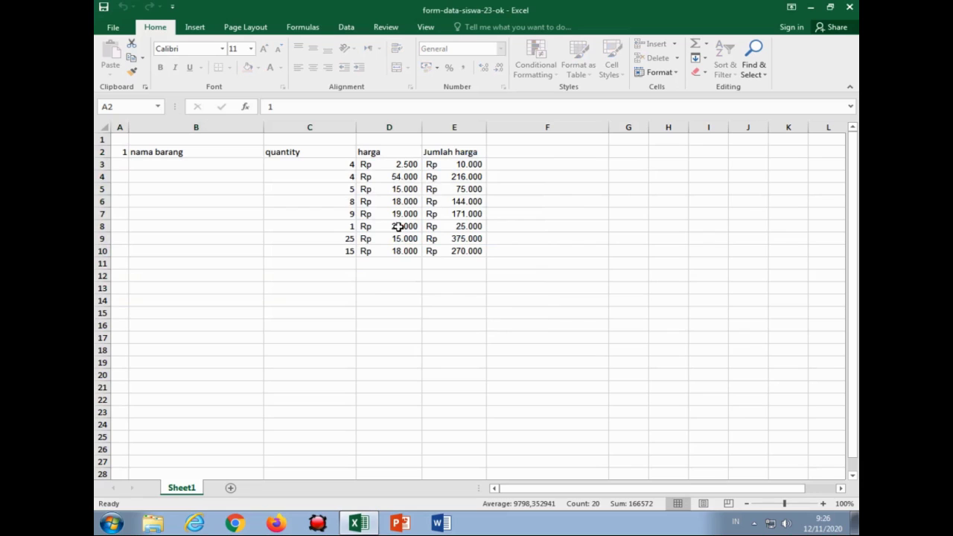
{"action": "double_click", "coordinate": [514, 255]}
{"action": "left_click", "coordinate": [482, 296]}
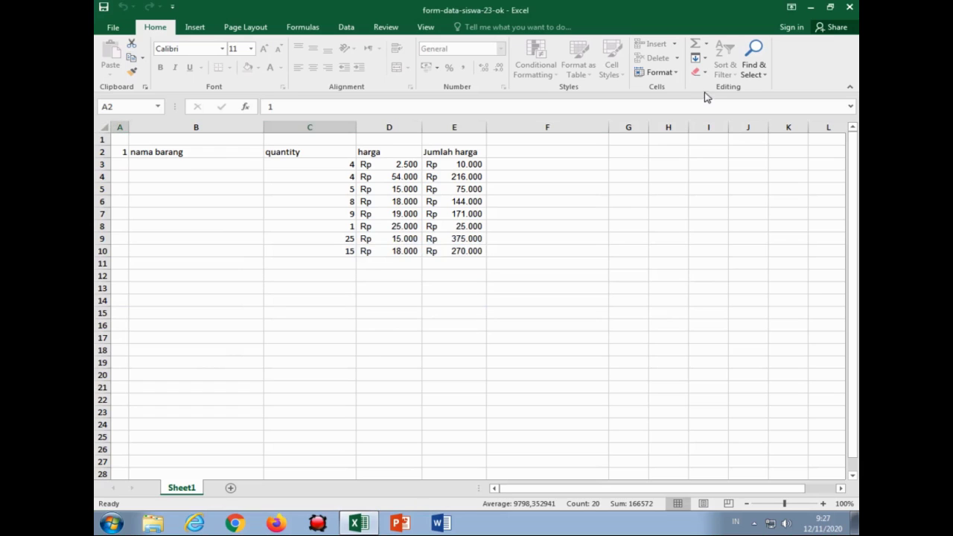
Step: Unprotect the sheet and clear the Locked setting for cells A2 to D13
{"action": "left_click", "coordinate": [664, 74]}
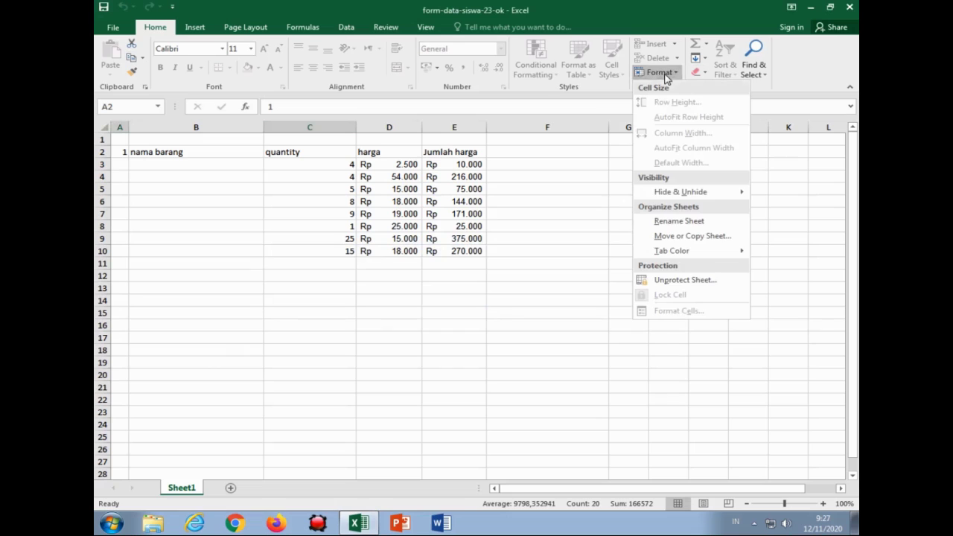
{"action": "left_click", "coordinate": [693, 282]}
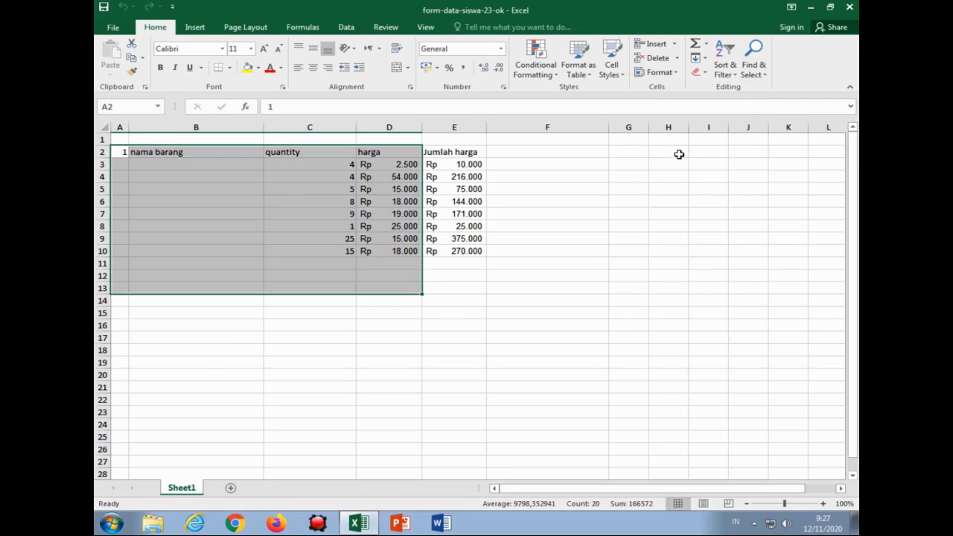
{"action": "left_click", "coordinate": [665, 72]}
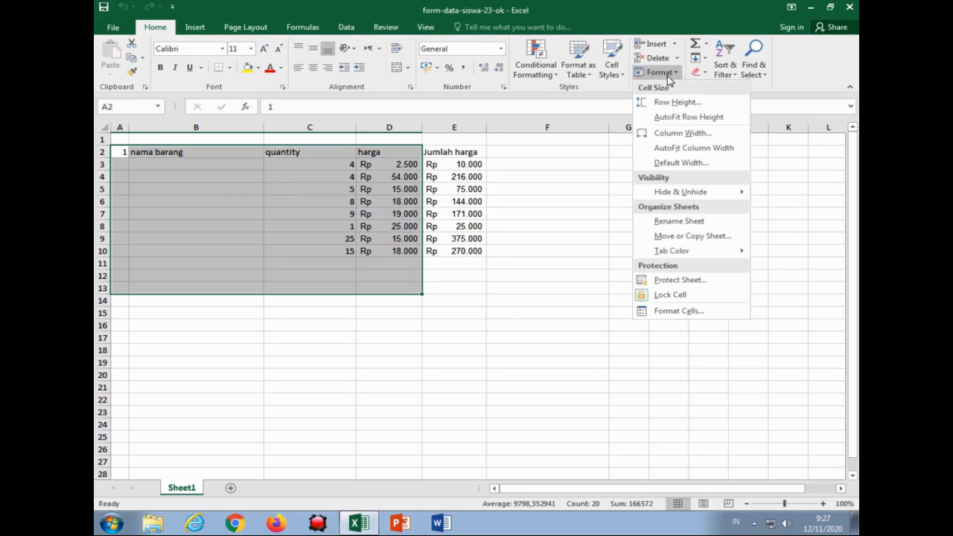
{"action": "left_click", "coordinate": [711, 313]}
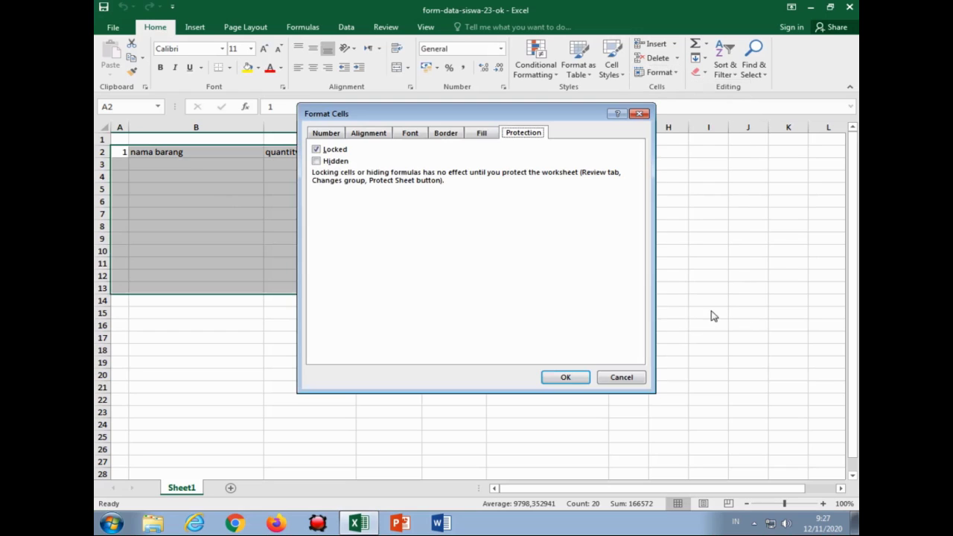
{"action": "left_click", "coordinate": [316, 149]}
{"action": "left_click", "coordinate": [567, 381]}
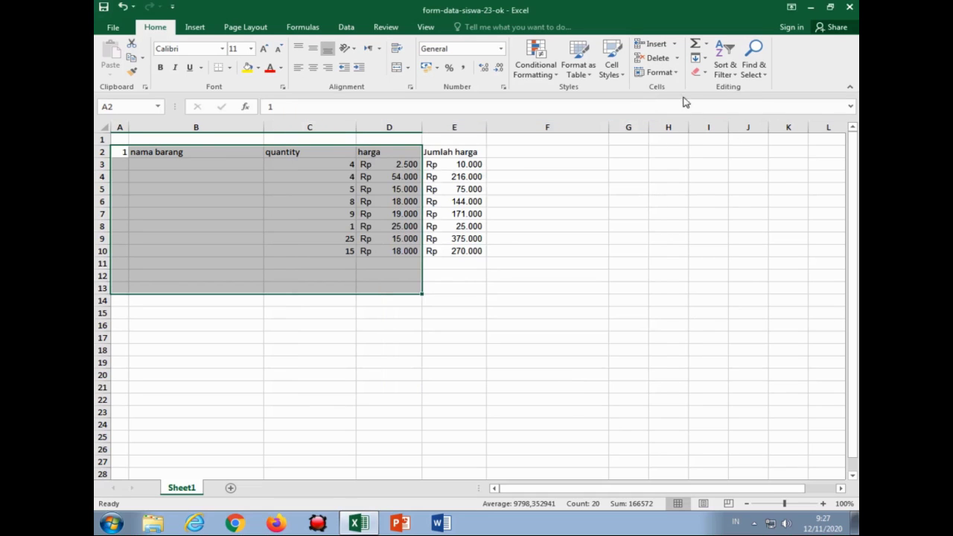
Step: Bring up the Protect Sheet settings again
{"action": "left_click", "coordinate": [658, 72]}
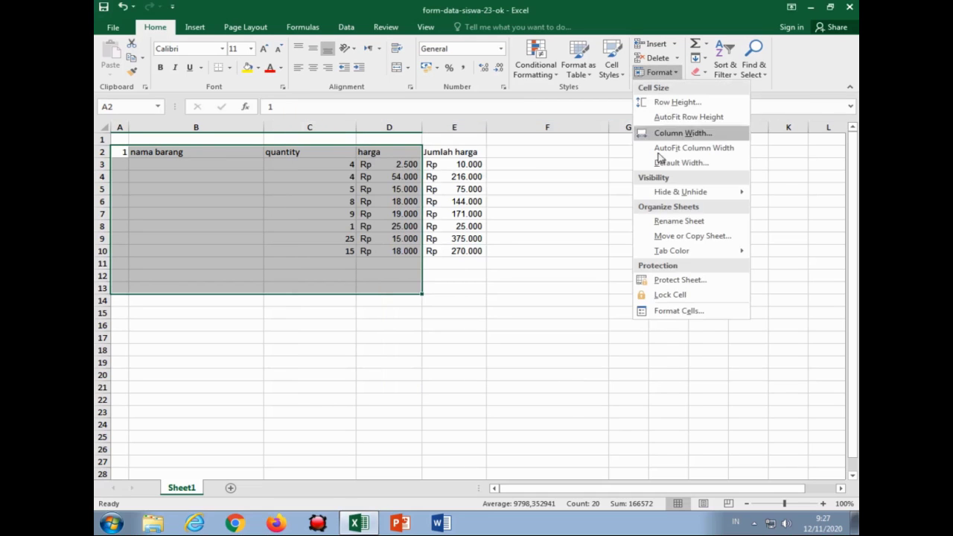
{"action": "left_click", "coordinate": [693, 283]}
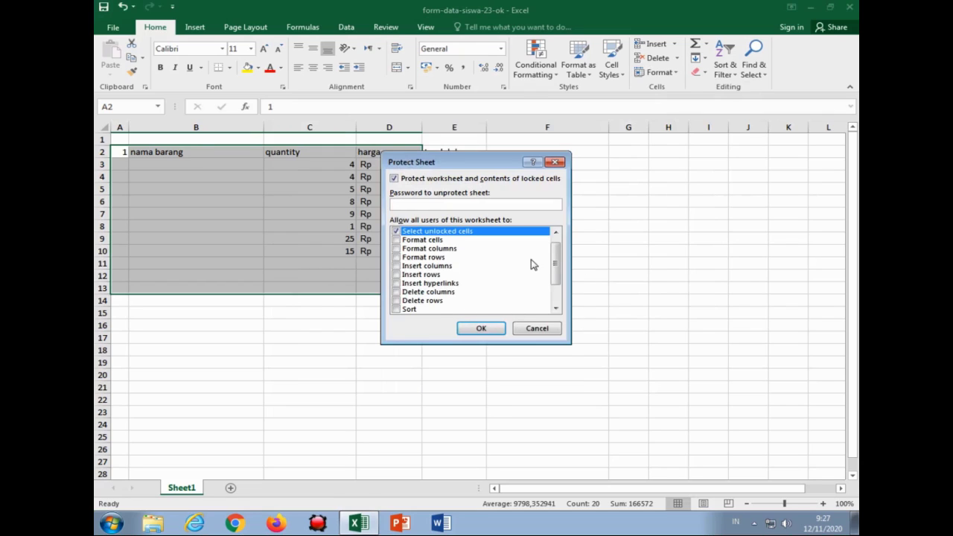
{"action": "scroll", "coordinate": [521, 261], "scroll_direction": "up", "scroll_amount": 1}
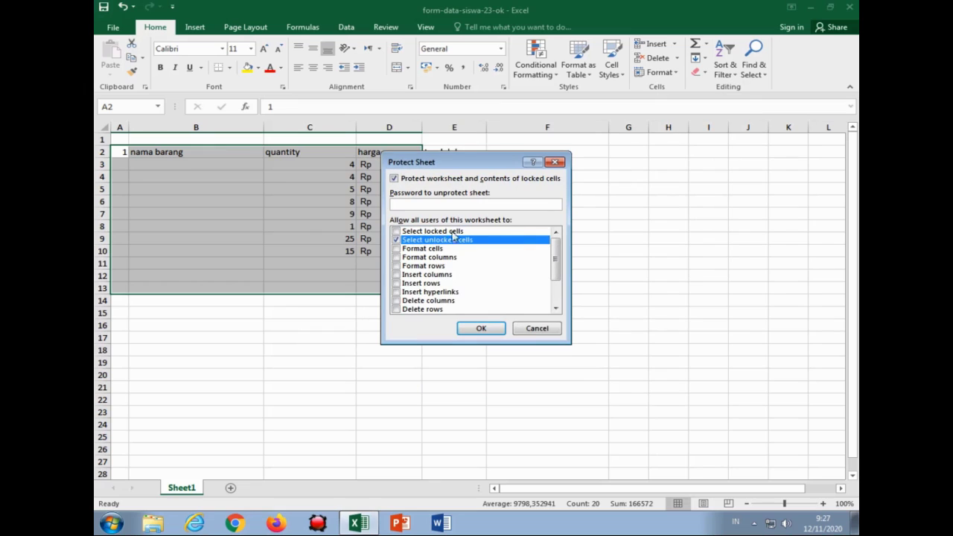
{"action": "left_click", "coordinate": [481, 329]}
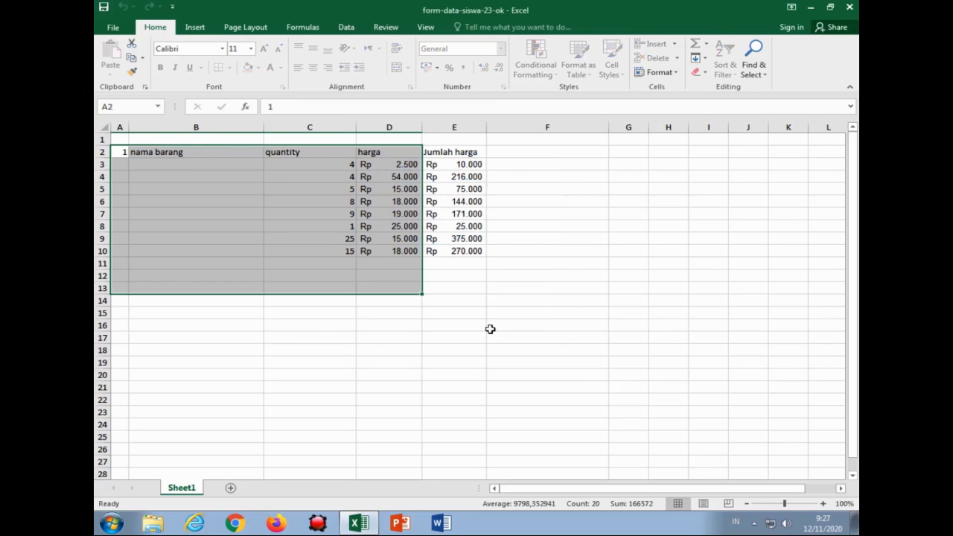
{"action": "key", "text": "Tab"}
{"action": "key", "text": "Tab"}
{"action": "key", "text": "Tab"}
{"action": "key", "text": "Tab"}
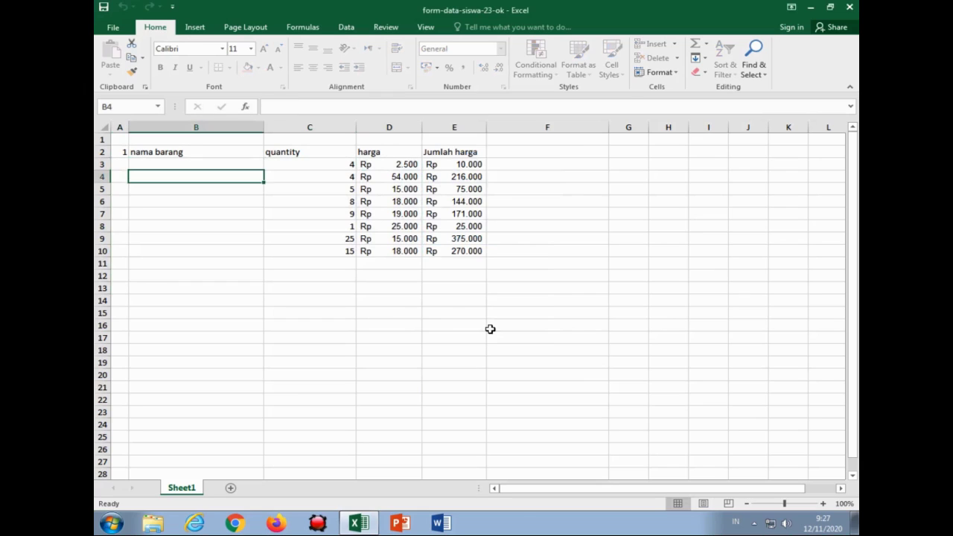
{"action": "key", "text": "Tab"}
{"action": "key", "text": "Tab"}
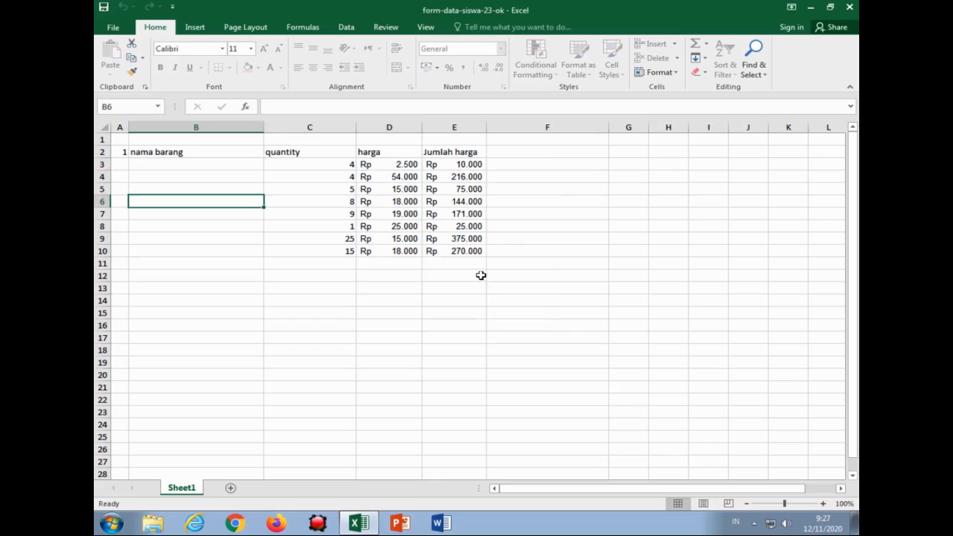
{"action": "left_click", "coordinate": [229, 267]}
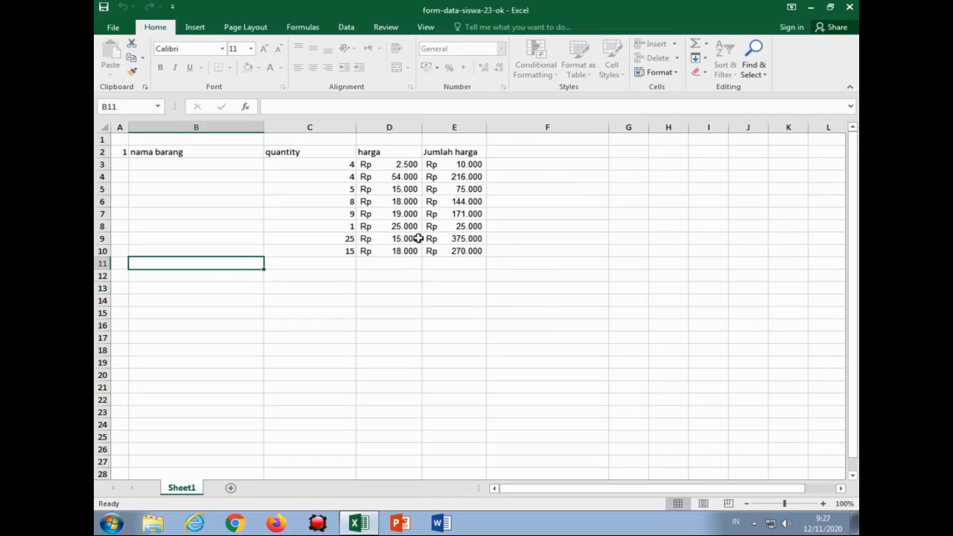
{"action": "key", "text": "Down"}
{"action": "key", "text": "Down"}
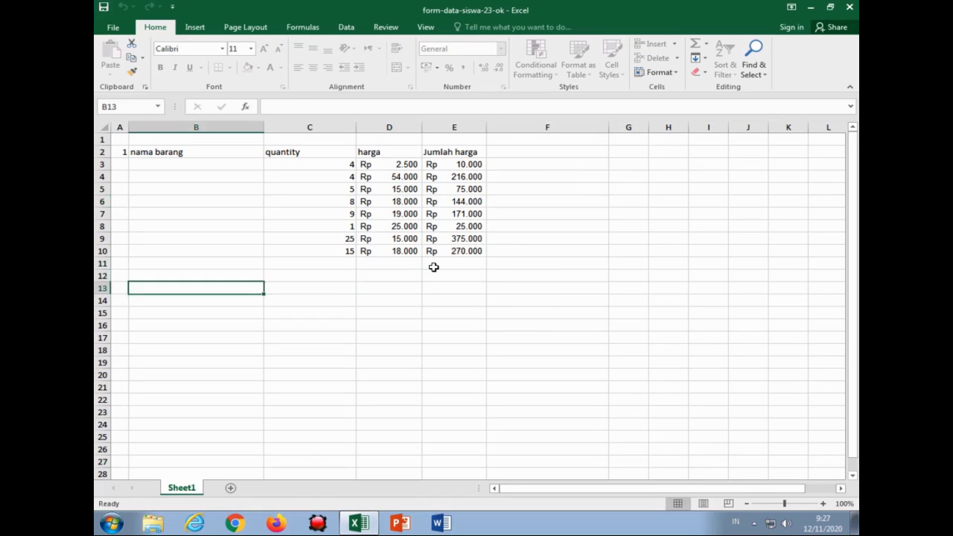
{"action": "key", "text": "Right"}
{"action": "key", "text": "Right"}
{"action": "key", "text": "Up"}
{"action": "key", "text": "Up"}
{"action": "key", "text": "Up"}
{"action": "key", "text": "Left"}
{"action": "key", "text": "Left"}
{"action": "key", "text": "Left"}
{"action": "key", "text": "Down"}
{"action": "key", "text": "Down"}
{"action": "key", "text": "Down"}
{"action": "key", "text": "Down"}
{"action": "key", "text": "Down"}
{"action": "key", "text": "Down"}
{"action": "key", "text": "Right"}
{"action": "key", "text": "Up"}
{"action": "key", "text": "Up"}
{"action": "key", "text": "Up"}
{"action": "key", "text": "Right"}
{"action": "key", "text": "Up"}
{"action": "key", "text": "Up"}
{"action": "key", "text": "Up"}
{"action": "key", "text": "Down"}
{"action": "key", "text": "Down"}
{"action": "key", "text": "Down"}
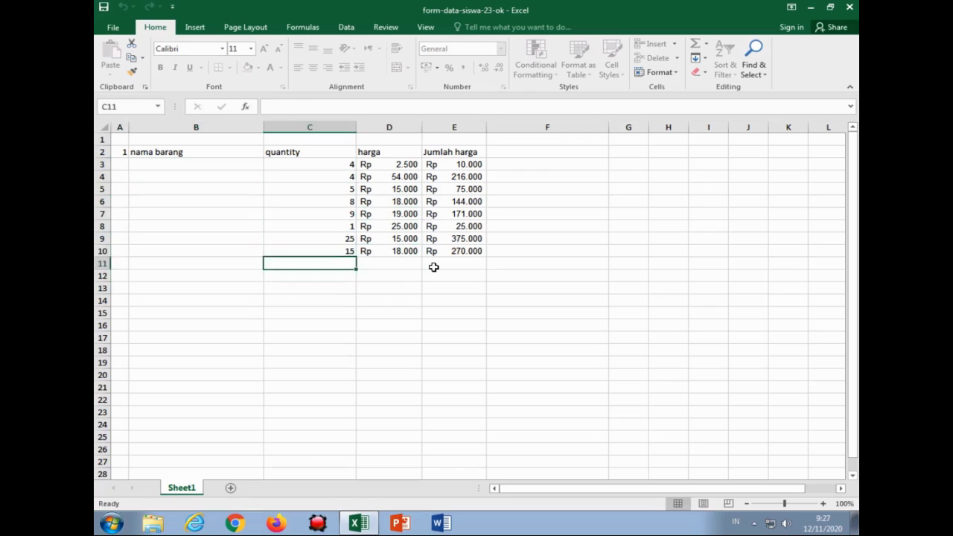
{"action": "key", "text": "Right"}
{"action": "key", "text": "Up"}
{"action": "key", "text": "Up"}
{"action": "key", "text": "Up"}
{"action": "key", "text": "Left"}
{"action": "key", "text": "Left"}
{"action": "key", "text": "Left"}
{"action": "key", "text": "Up"}
{"action": "key", "text": "Up"}
{"action": "key", "text": "Up"}
{"action": "key", "text": "Down"}
{"action": "key", "text": "Down"}
{"action": "key", "text": "Down"}
{"action": "key", "text": "Right"}
{"action": "key", "text": "Up"}
{"action": "key", "text": "Up"}
{"action": "key", "text": "Up"}
{"action": "key", "text": "Down"}
{"action": "key", "text": "Down"}
{"action": "key", "text": "Down"}
{"action": "key", "text": "Right"}
{"action": "key", "text": "Up"}
{"action": "key", "text": "Up"}
{"action": "key", "text": "Up"}
{"action": "key", "text": "Right"}
{"action": "key", "text": "Up"}
{"action": "key", "text": "Up"}
{"action": "key", "text": "Up"}
{"action": "key", "text": "Down"}
{"action": "key", "text": "Down"}
{"action": "key", "text": "Down"}
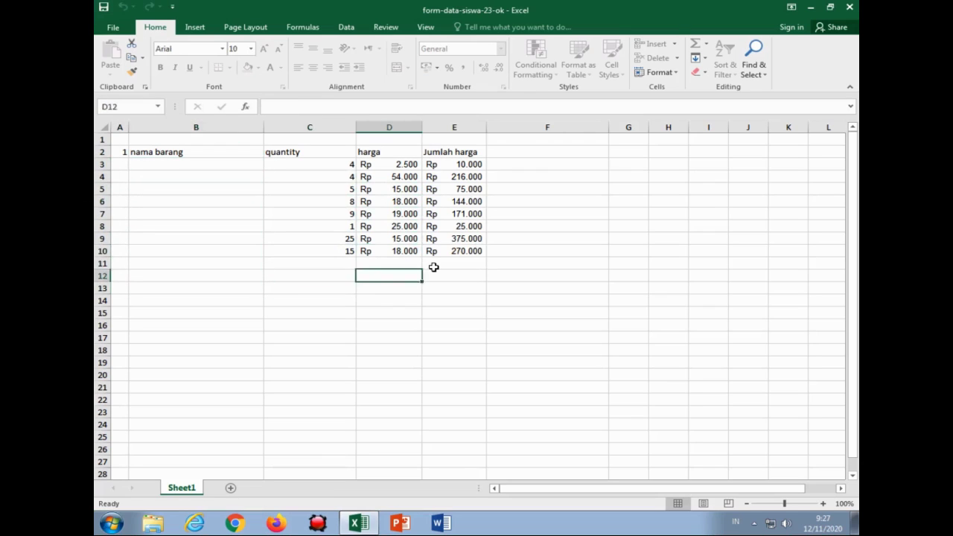
{"action": "key", "text": "Up"}
{"action": "key", "text": "Up"}
{"action": "key", "text": "Up"}
{"action": "key", "text": "Left"}
{"action": "key", "text": "Left"}
{"action": "key", "text": "Up"}
{"action": "key", "text": "Up"}
{"action": "key", "text": "Up"}
{"action": "key", "text": "Down"}
{"action": "key", "text": "Down"}
{"action": "key", "text": "Down"}
{"action": "key", "text": "Right"}
{"action": "key", "text": "Up"}
{"action": "key", "text": "Up"}
{"action": "key", "text": "Up"}
{"action": "key", "text": "Down"}
{"action": "key", "text": "Down"}
{"action": "key", "text": "Down"}
{"action": "key", "text": "Right"}
{"action": "key", "text": "Up"}
{"action": "key", "text": "Up"}
{"action": "key", "text": "Up"}
{"action": "key", "text": "Up"}
{"action": "key", "text": "Up"}
{"action": "key", "text": "Up"}
{"action": "key", "text": "Left"}
{"action": "key", "text": "Left"}
{"action": "key", "text": "Left"}
{"action": "key", "text": "Up"}
{"action": "key", "text": "Down"}
{"action": "key", "text": "Down"}
{"action": "key", "text": "Down"}
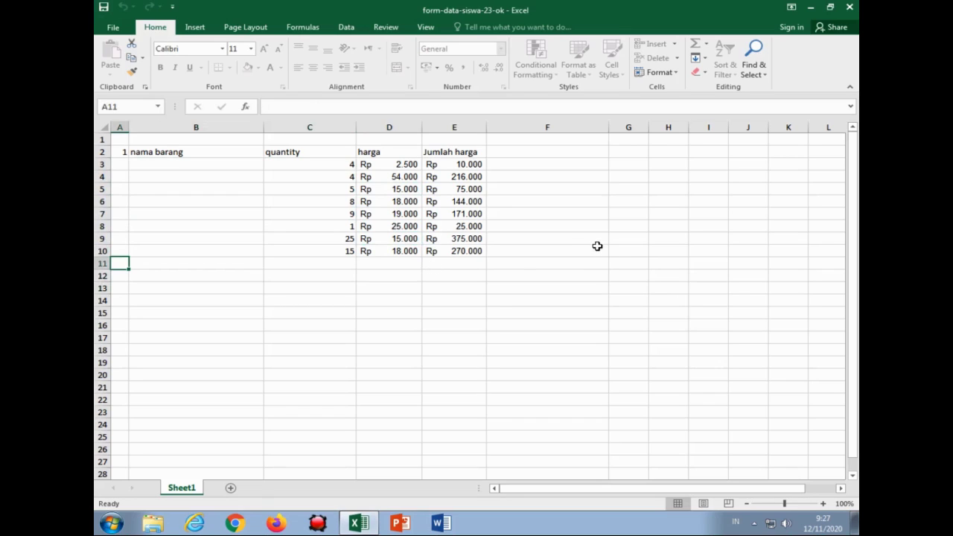
Step: Close the form-data-siswa-23-ok workbook and show Excel's Recent workbooks list
{"action": "left_click", "coordinate": [658, 72]}
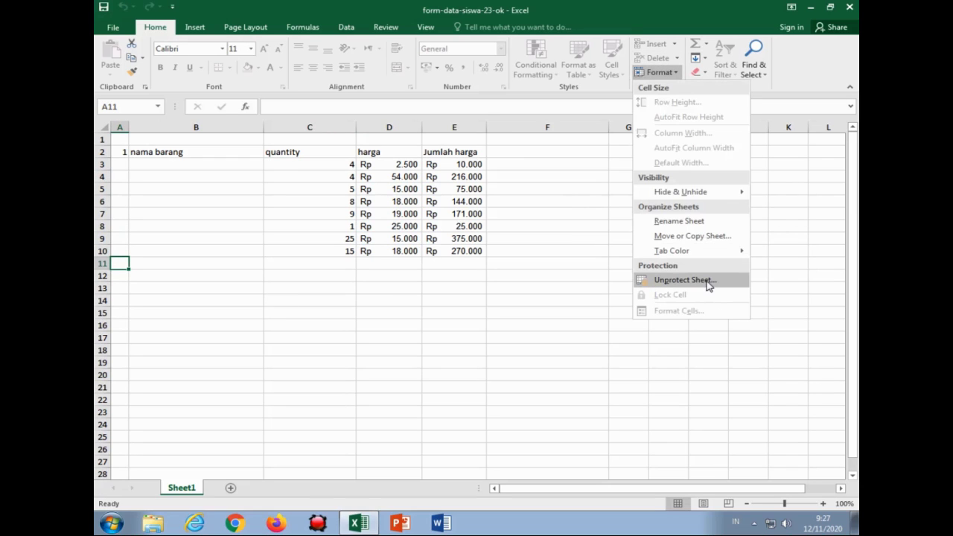
{"action": "left_click", "coordinate": [475, 330]}
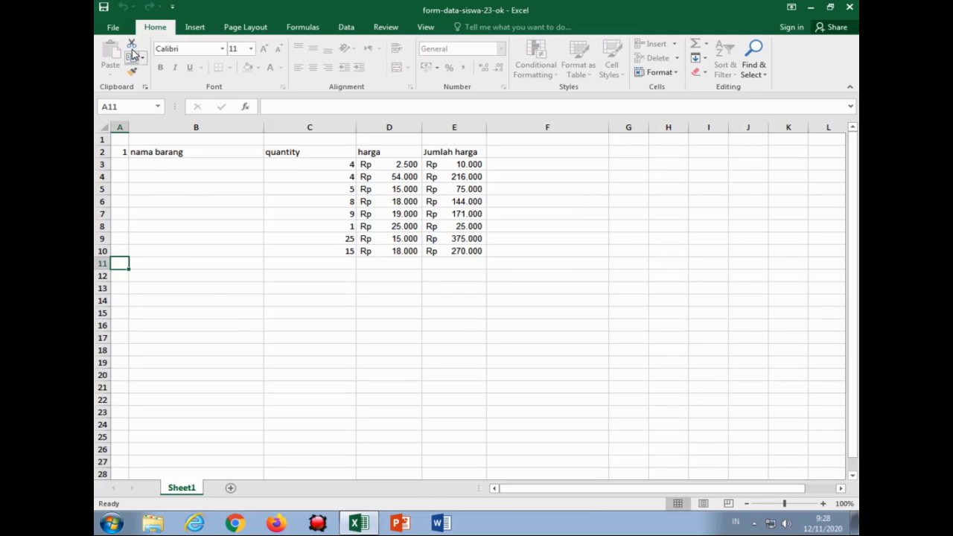
{"action": "left_click", "coordinate": [112, 26]}
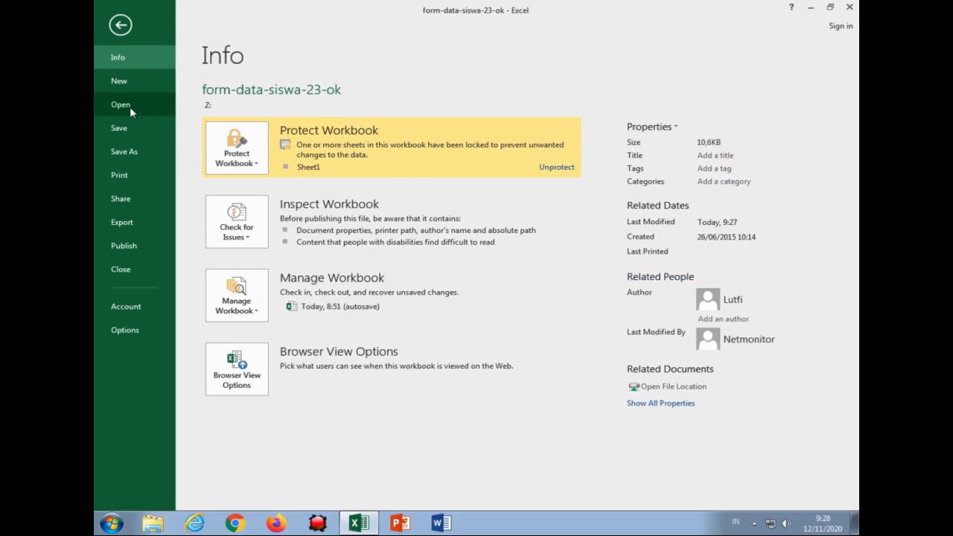
{"action": "left_click", "coordinate": [130, 271]}
{"action": "left_click", "coordinate": [113, 28]}
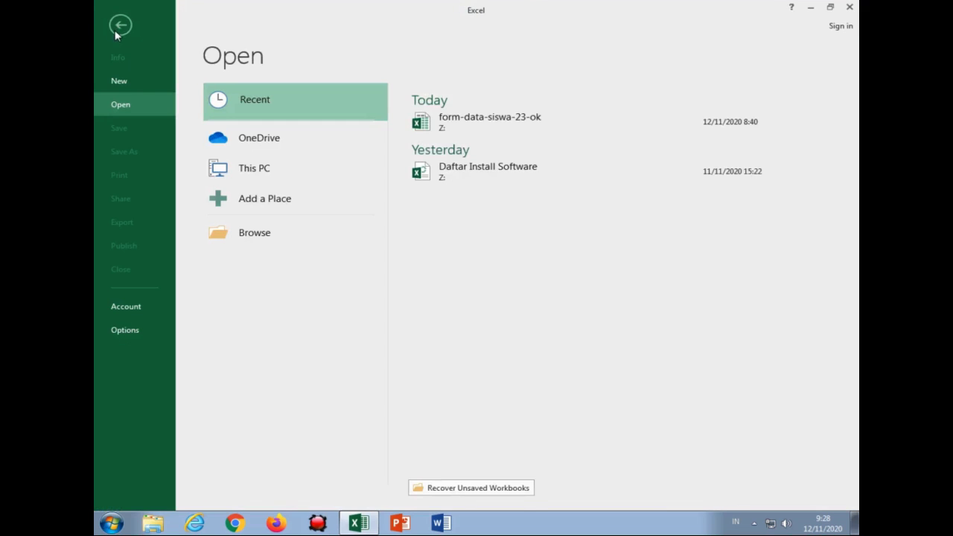
Step: Reopen form-data-siswa-23-ok from Recent, browse the nama barang column, and enable editing
{"action": "left_click", "coordinate": [580, 112]}
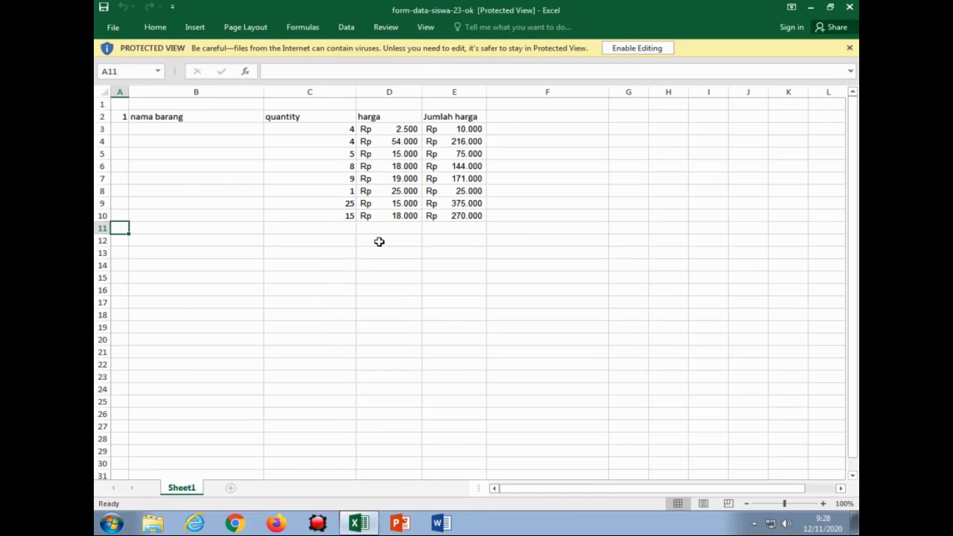
{"action": "left_click", "coordinate": [201, 176]}
{"action": "key", "text": "Down"}
{"action": "key", "text": "Down"}
{"action": "key", "text": "Down"}
{"action": "key", "text": "Down"}
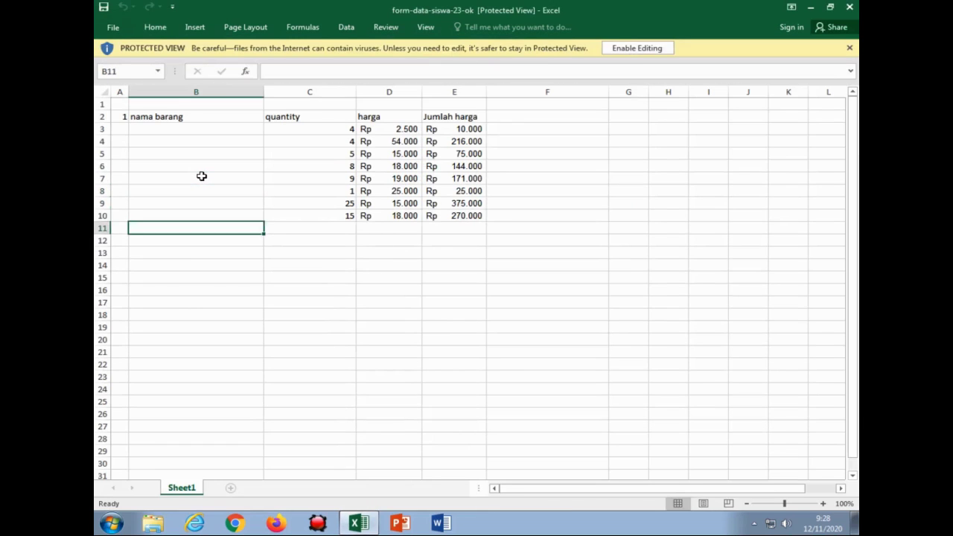
{"action": "key", "text": "Down"}
{"action": "key", "text": "Down"}
{"action": "key", "text": "Up"}
{"action": "key", "text": "Up"}
{"action": "key", "text": "Up"}
{"action": "key", "text": "Up"}
{"action": "key", "text": "Up"}
{"action": "key", "text": "Up"}
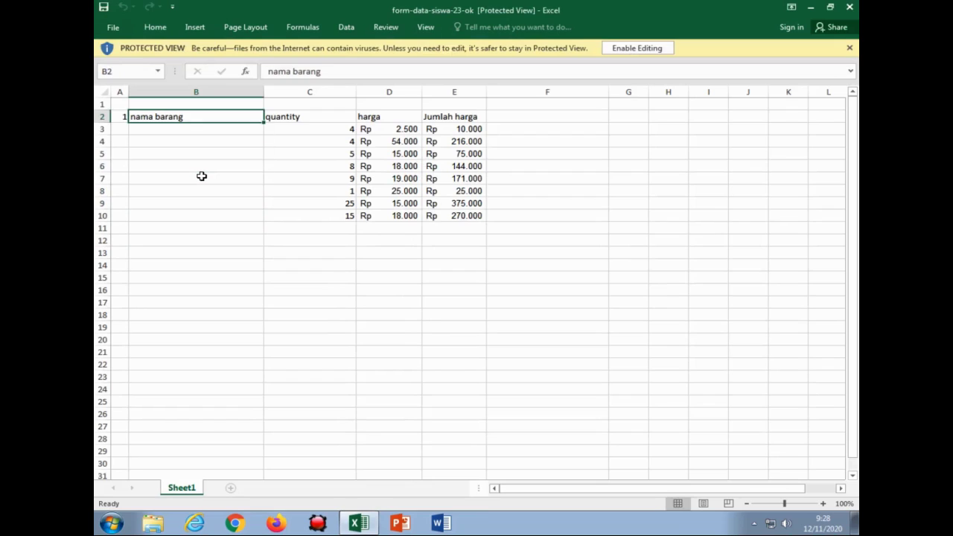
{"action": "key", "text": "Left"}
{"action": "key", "text": "Right"}
{"action": "key", "text": "Right"}
{"action": "key", "text": "Right"}
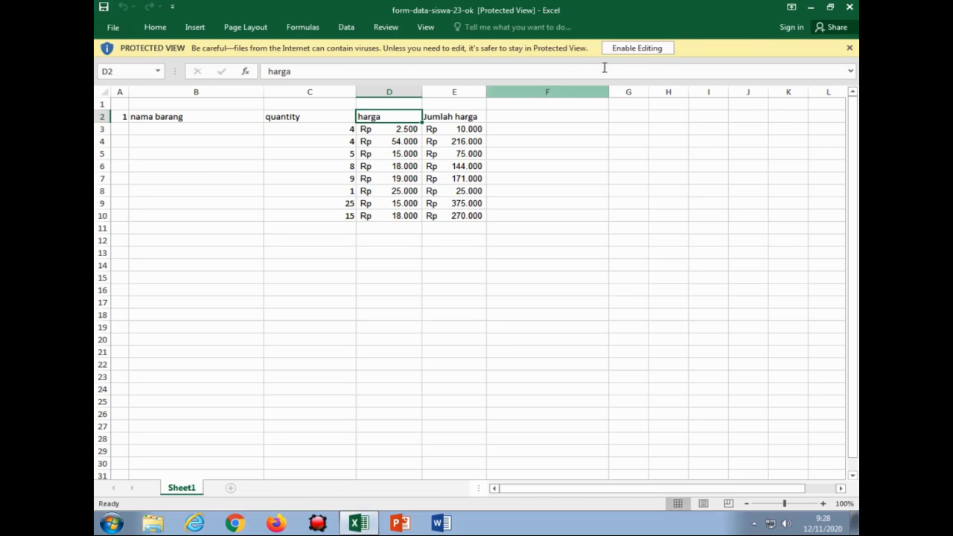
{"action": "left_click", "coordinate": [638, 47]}
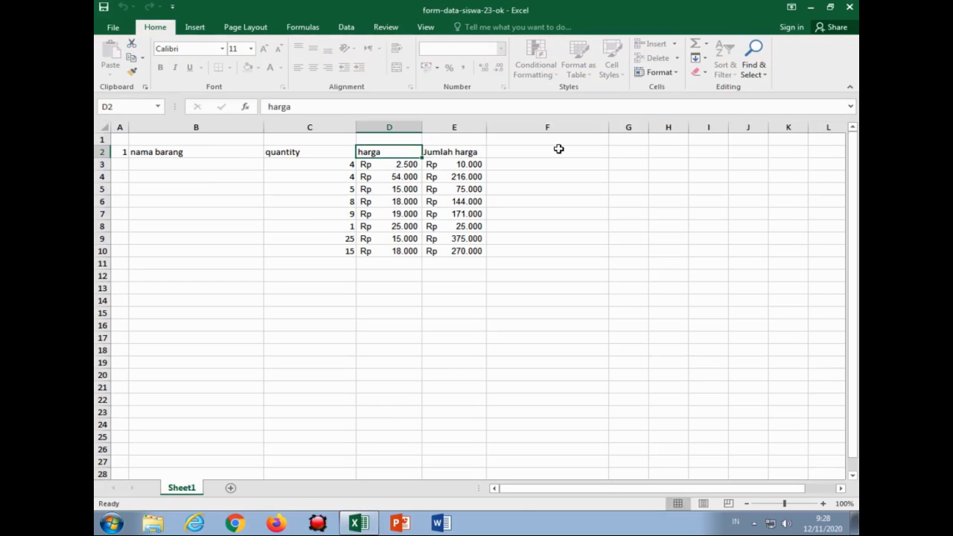
Step: Move through the header row and harga column of the price table with the arrow keys
{"action": "key", "text": "Left"}
{"action": "key", "text": "Left"}
{"action": "key", "text": "Right"}
{"action": "key", "text": "Right"}
{"action": "key", "text": "ctrl+Down"}
{"action": "key", "text": "Down"}
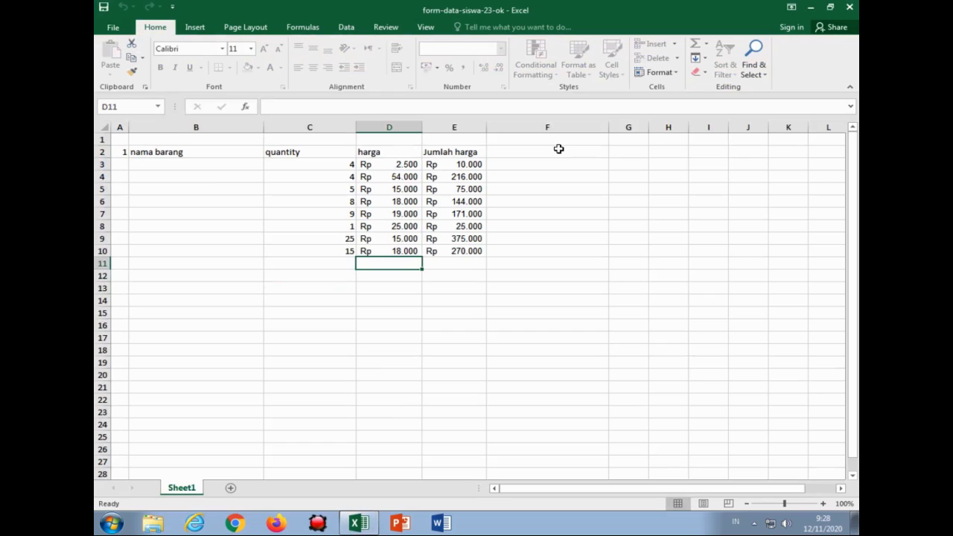
{"action": "key", "text": "Up"}
{"action": "key", "text": "Up"}
{"action": "key", "text": "Left"}
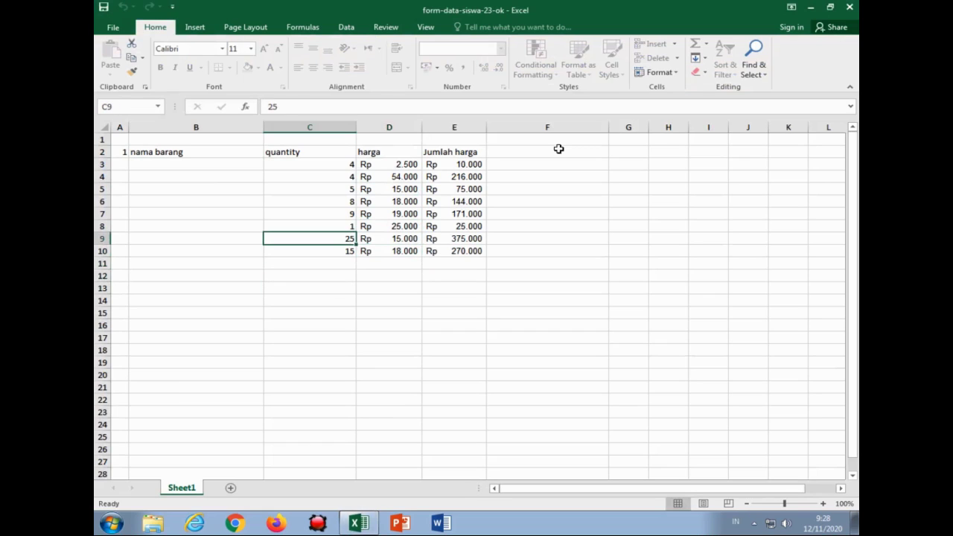
{"action": "key", "text": "Right"}
{"action": "key", "text": "Down"}
{"action": "key", "text": "Down"}
{"action": "key", "text": "Left"}
{"action": "key", "text": "Left"}
{"action": "key", "text": "Down"}
{"action": "key", "text": "Down"}
{"action": "key", "text": "ctrl+Up"}
{"action": "key", "text": "Down"}
{"action": "key", "text": "Down"}
{"action": "key", "text": "Down"}
{"action": "key", "text": "Left"}
{"action": "key", "text": "Down"}
{"action": "key", "text": "Down"}
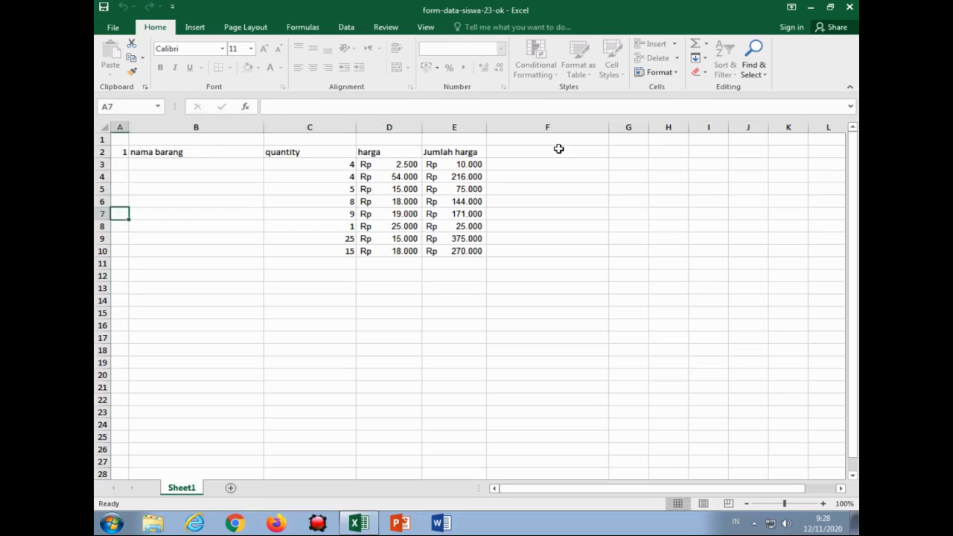
{"action": "key", "text": "Down"}
{"action": "key", "text": "Down"}
{"action": "key", "text": "Down"}
{"action": "key", "text": "Right"}
{"action": "key", "text": "Right"}
{"action": "key", "text": "Right"}
{"action": "key", "text": "Down"}
{"action": "key", "text": "Down"}
{"action": "key", "text": "Down"}
{"action": "key", "text": "Left"}
{"action": "key", "text": "Left"}
{"action": "key", "text": "Left"}
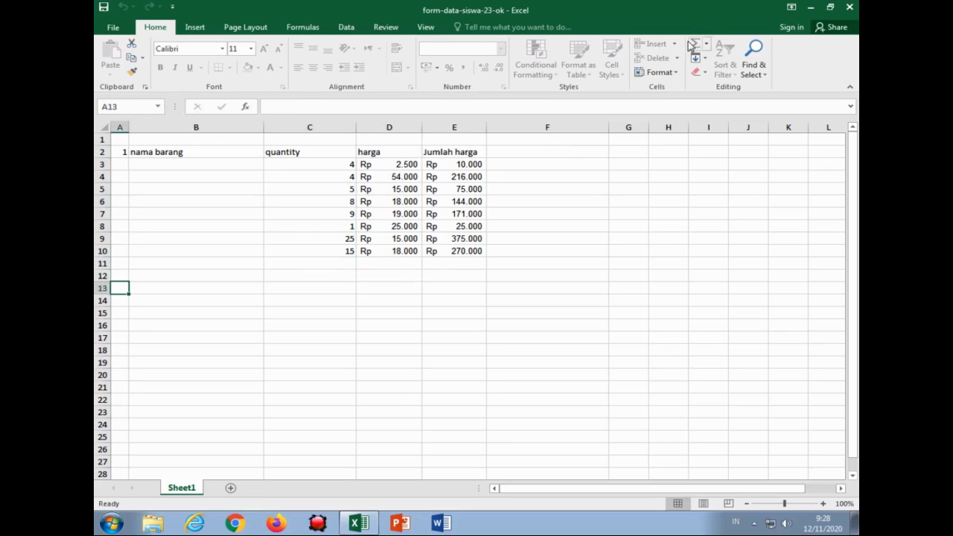
Step: Unprotect Sheet1 and check the Jumlah harga formula =D9*C9 in E9
{"action": "left_click", "coordinate": [659, 73]}
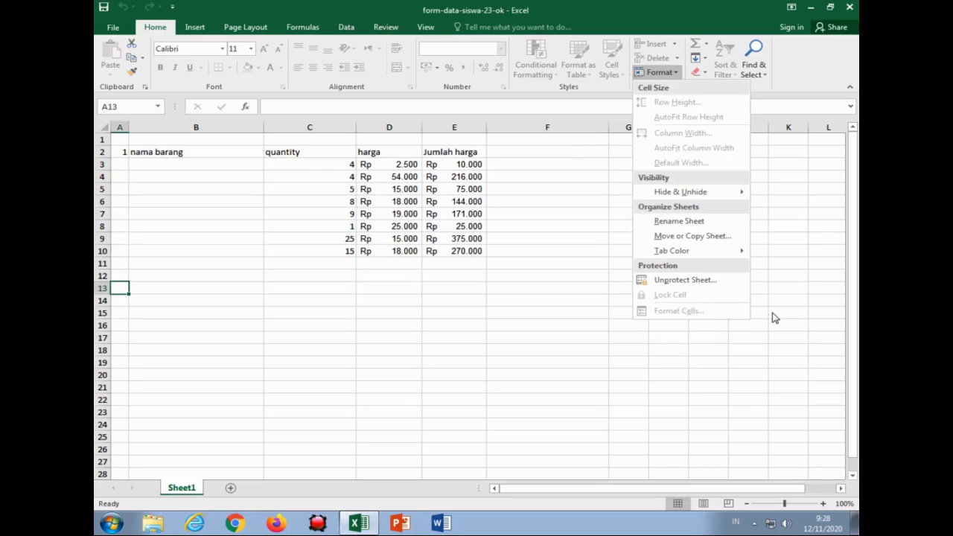
{"action": "left_click", "coordinate": [725, 283]}
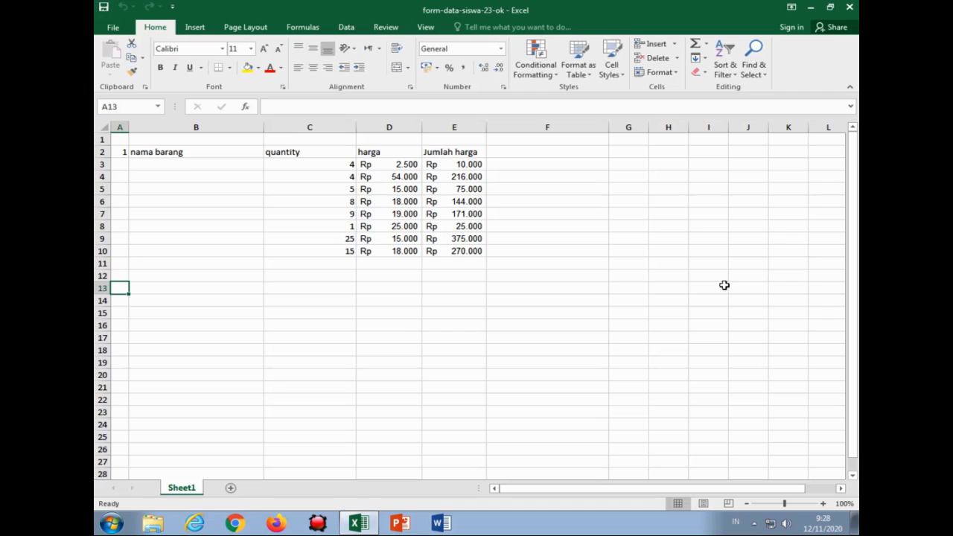
{"action": "left_click", "coordinate": [471, 316]}
{"action": "key", "text": "Up"}
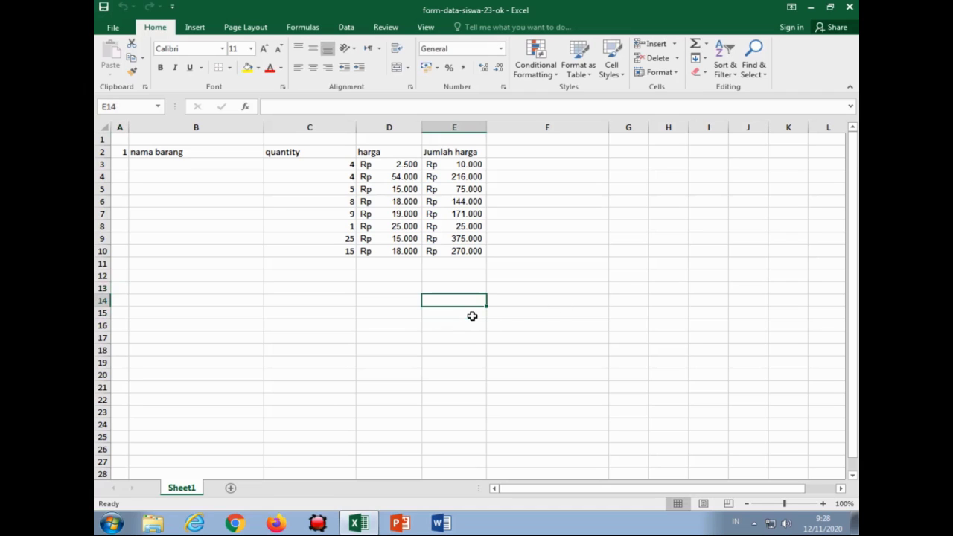
{"action": "key", "text": "Right"}
{"action": "key", "text": "Up"}
{"action": "key", "text": "Up"}
{"action": "key", "text": "Up"}
{"action": "key", "text": "Up"}
{"action": "key", "text": "Up"}
{"action": "key", "text": "Left"}
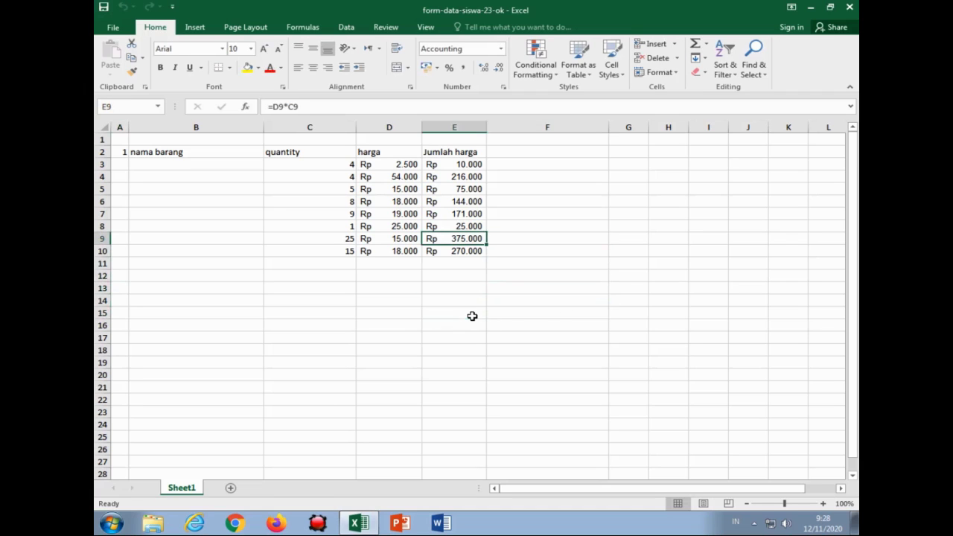
{"action": "key", "text": "Left"}
{"action": "key", "text": "Left"}
{"action": "key", "text": "Left"}
{"action": "key", "text": "Right"}
{"action": "key", "text": "Right"}
{"action": "key", "text": "Right"}
{"action": "key", "text": "Right"}
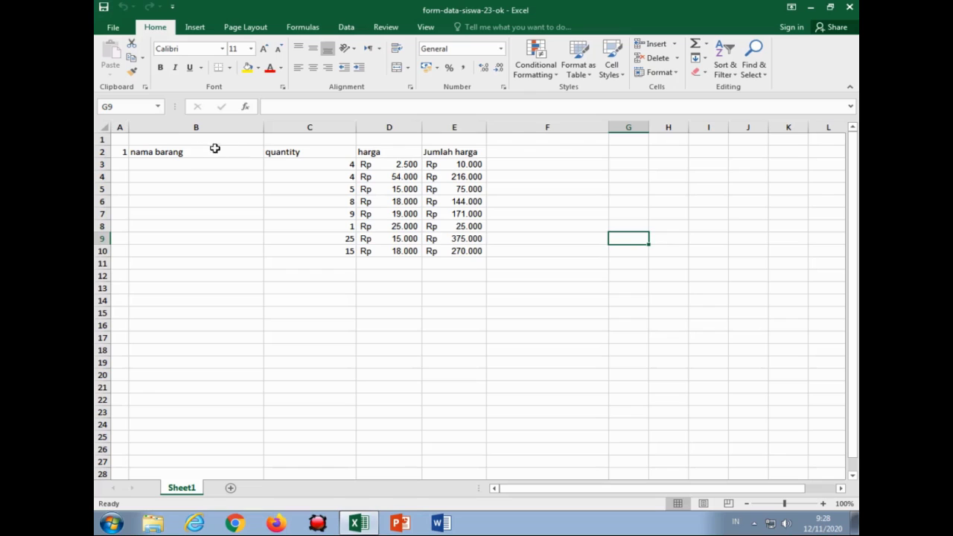
Step: Change the Locked setting for columns A through D
{"action": "left_click_drag", "start_coordinate": [119, 127], "coordinate": [378, 121]}
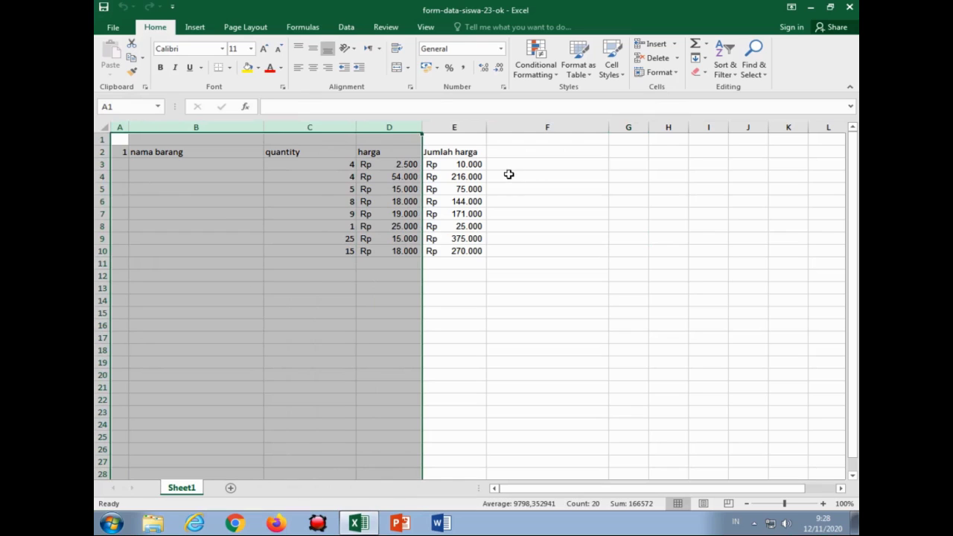
{"action": "left_click", "coordinate": [662, 75]}
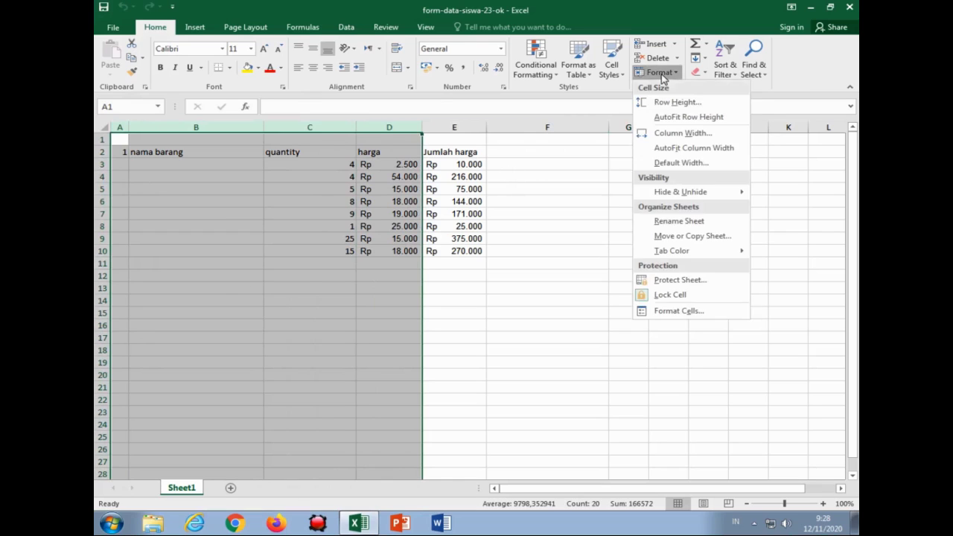
{"action": "left_click", "coordinate": [674, 312]}
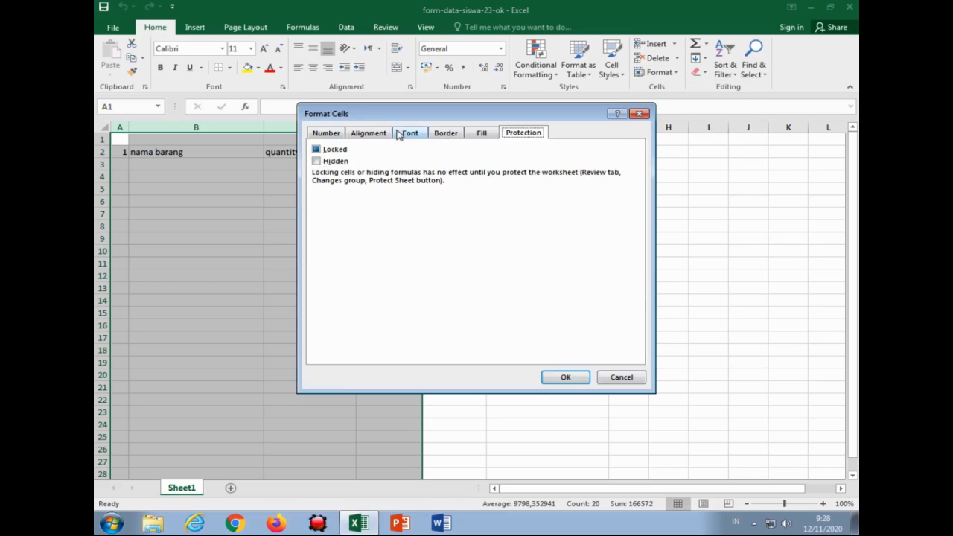
{"action": "left_click", "coordinate": [342, 151]}
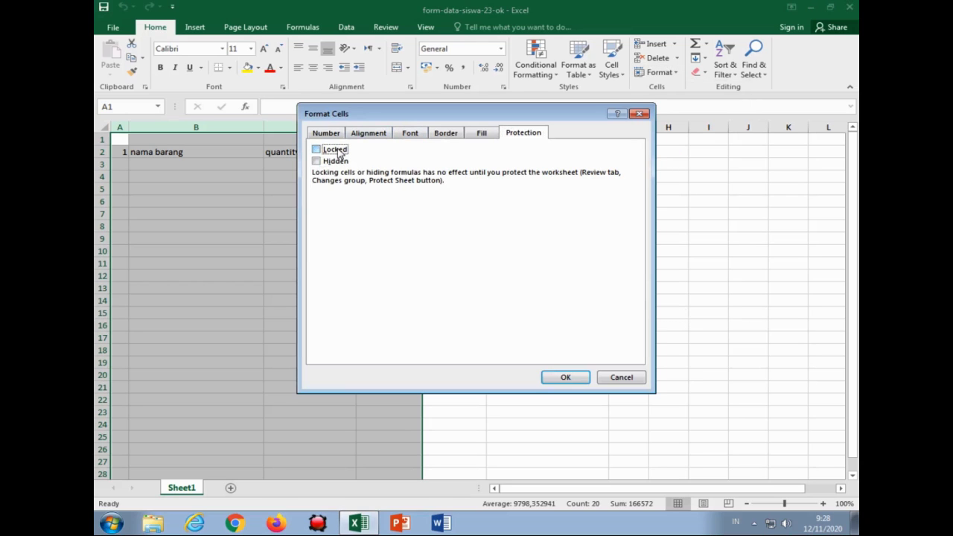
{"action": "left_click", "coordinate": [571, 380]}
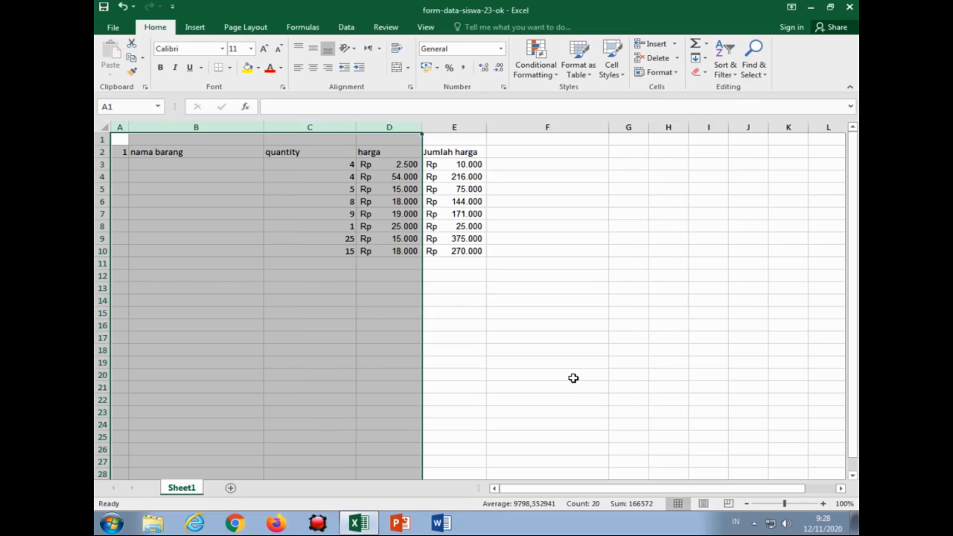
Step: Protect the sheet with a confirmed password, then deselect the columns
{"action": "left_click", "coordinate": [667, 72]}
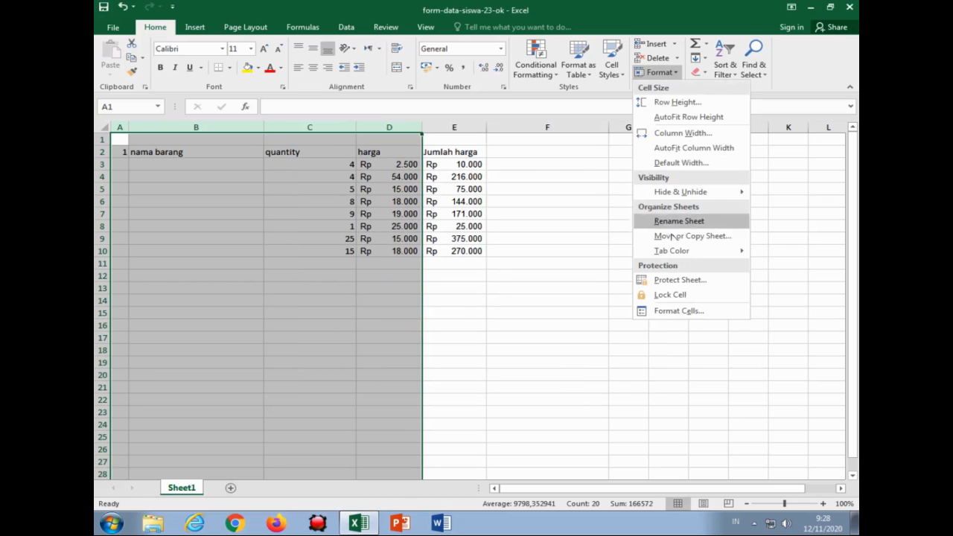
{"action": "left_click", "coordinate": [679, 279]}
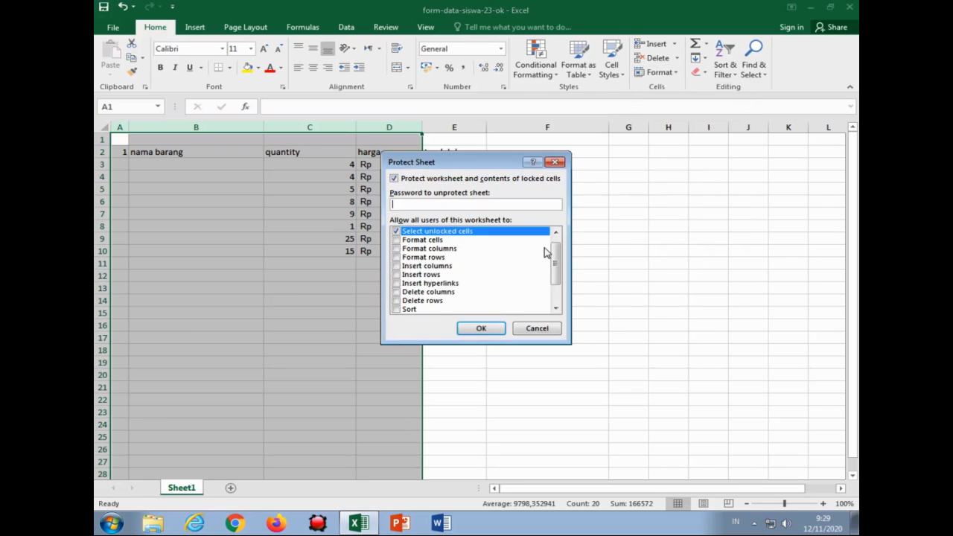
{"action": "scroll", "coordinate": [544, 253], "scroll_direction": "up", "scroll_amount": 1}
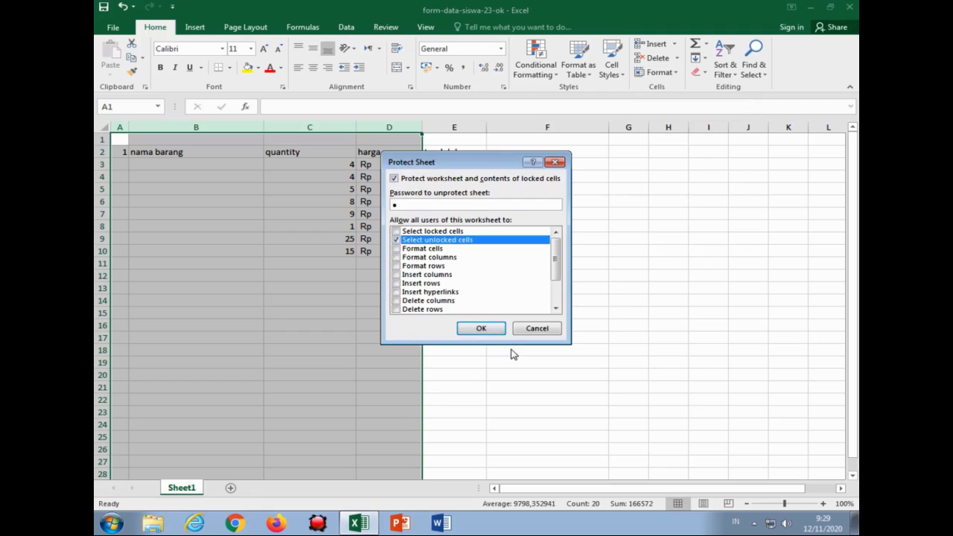
{"action": "left_click", "coordinate": [488, 328]}
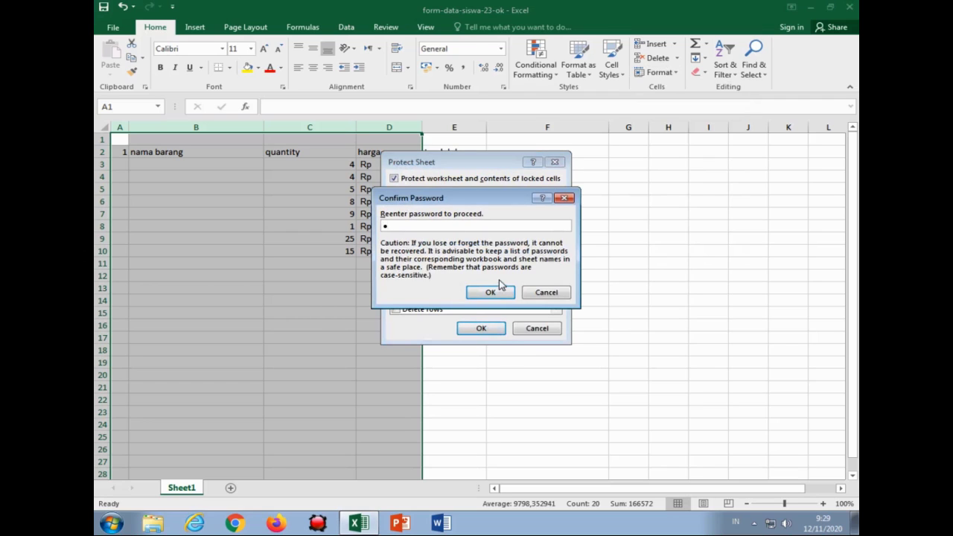
{"action": "left_click", "coordinate": [499, 287]}
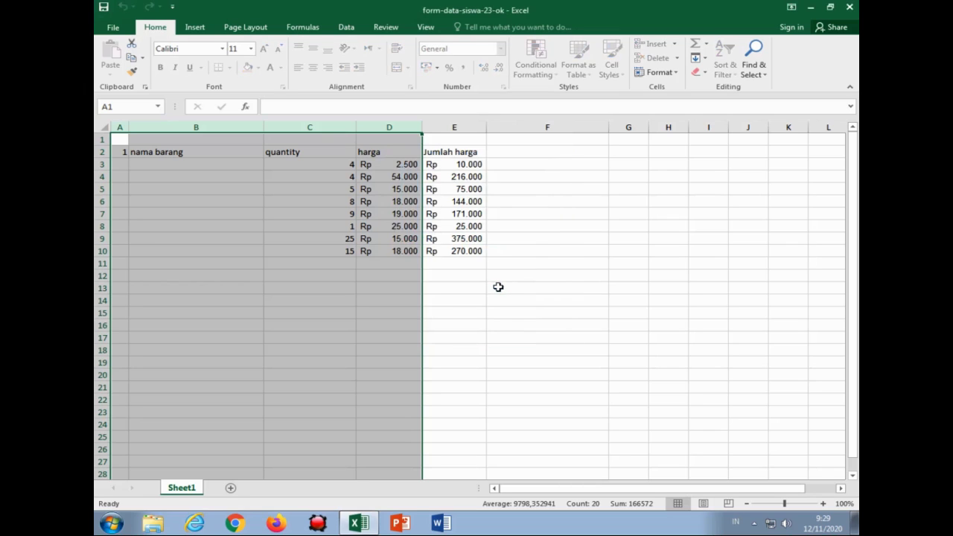
{"action": "left_click", "coordinate": [377, 287]}
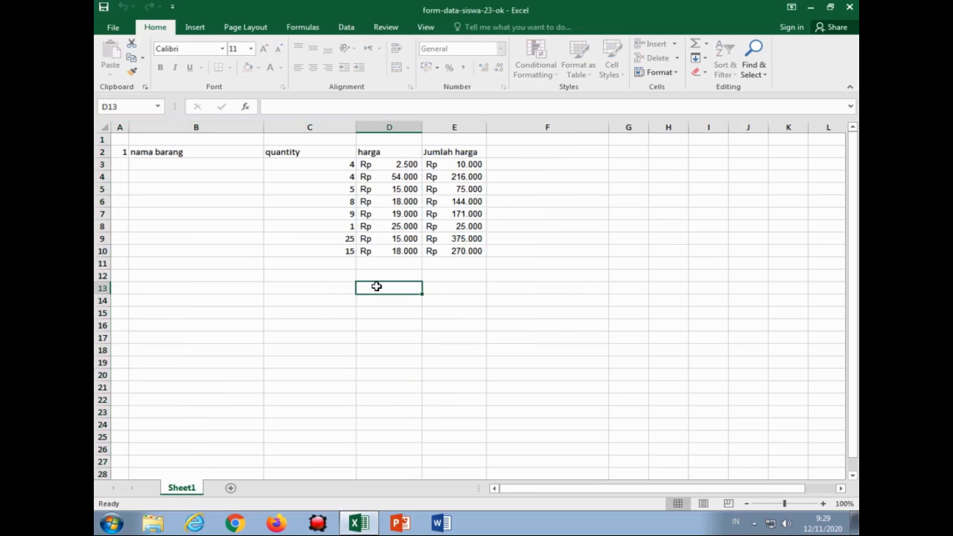
{"action": "key", "text": "Tab"}
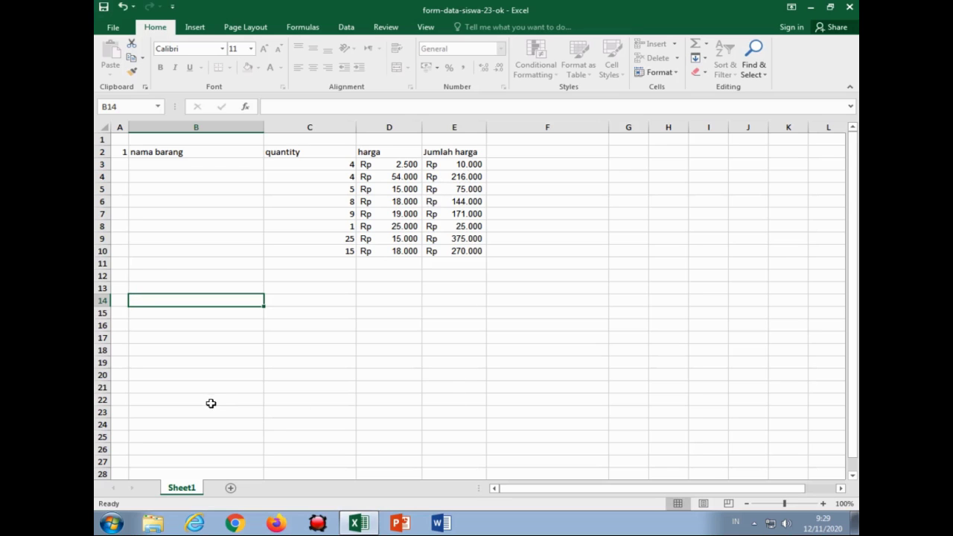
{"action": "scroll", "coordinate": [227, 412], "scroll_direction": "down", "scroll_amount": 3}
{"action": "scroll", "coordinate": [227, 412], "scroll_direction": "down", "scroll_amount": 4}
{"action": "scroll", "coordinate": [227, 412], "scroll_direction": "down", "scroll_amount": 1}
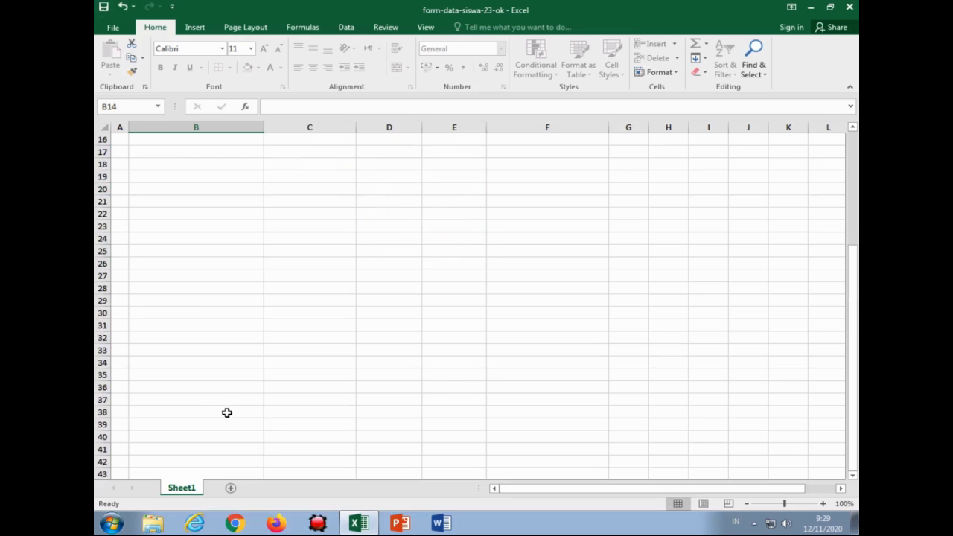
{"action": "scroll", "coordinate": [227, 412], "scroll_direction": "up", "scroll_amount": 8}
{"action": "left_click", "coordinate": [229, 216]}
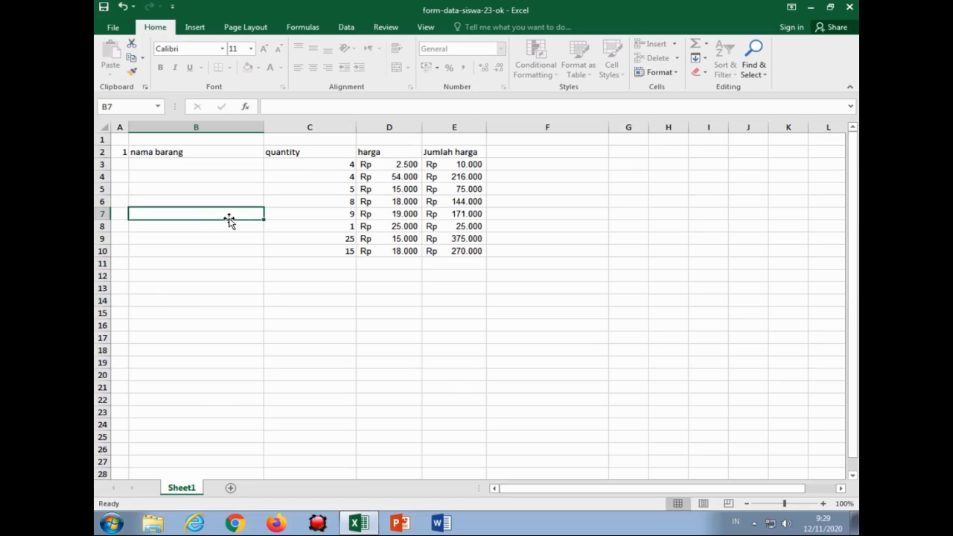
{"action": "key", "text": "Left"}
{"action": "key", "text": "Tab"}
{"action": "key", "text": "Tab"}
{"action": "key", "text": "Tab"}
{"action": "key", "text": "Return"}
{"action": "key", "text": "Tab"}
{"action": "key", "text": "Tab"}
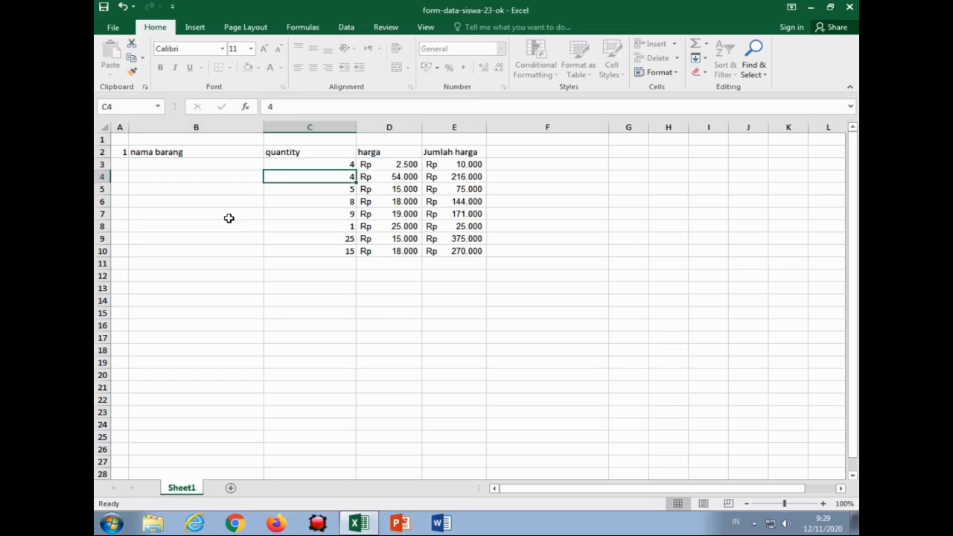
{"action": "key", "text": "Down"}
{"action": "key", "text": "Down"}
{"action": "key", "text": "Down"}
{"action": "key", "text": "Down"}
{"action": "key", "text": "Down"}
{"action": "key", "text": "Down"}
{"action": "key", "text": "Right"}
{"action": "key", "text": "Down"}
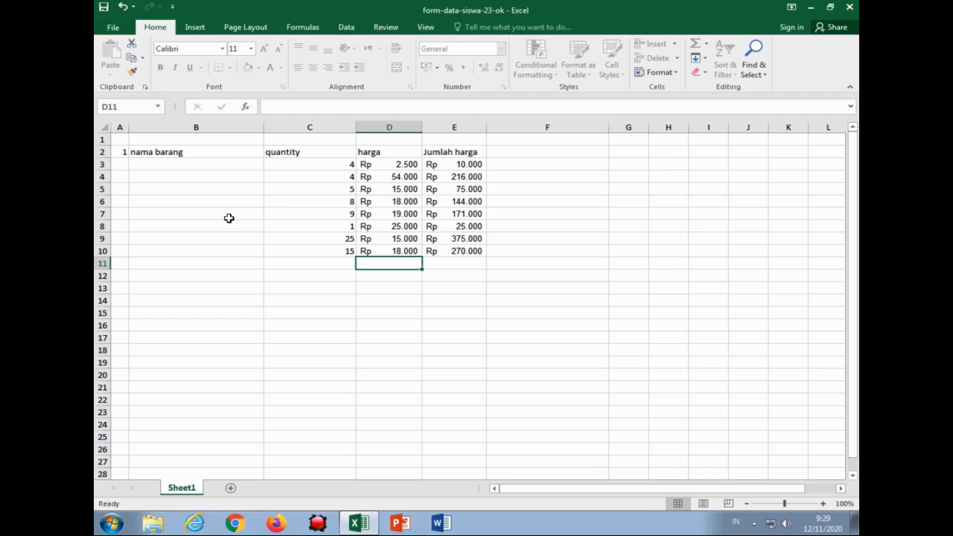
{"action": "key", "text": "Down"}
{"action": "key", "text": "Down"}
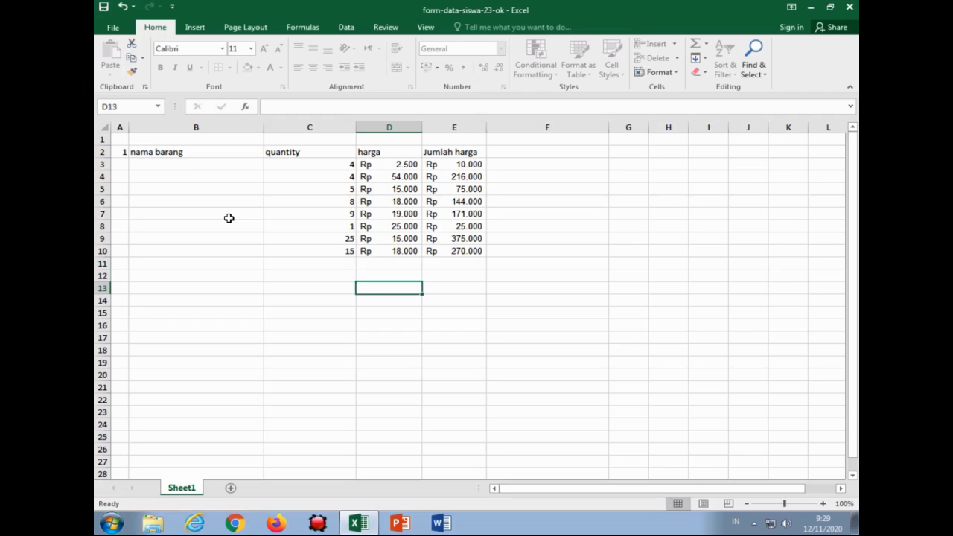
{"action": "key", "text": "Down"}
{"action": "key", "text": "Left"}
{"action": "key", "text": "Left"}
{"action": "key", "text": "Left"}
{"action": "key", "text": "Up"}
{"action": "key", "text": "Right"}
{"action": "key", "text": "Right"}
{"action": "key", "text": "Right"}
{"action": "key", "text": "Up"}
{"action": "key", "text": "Up"}
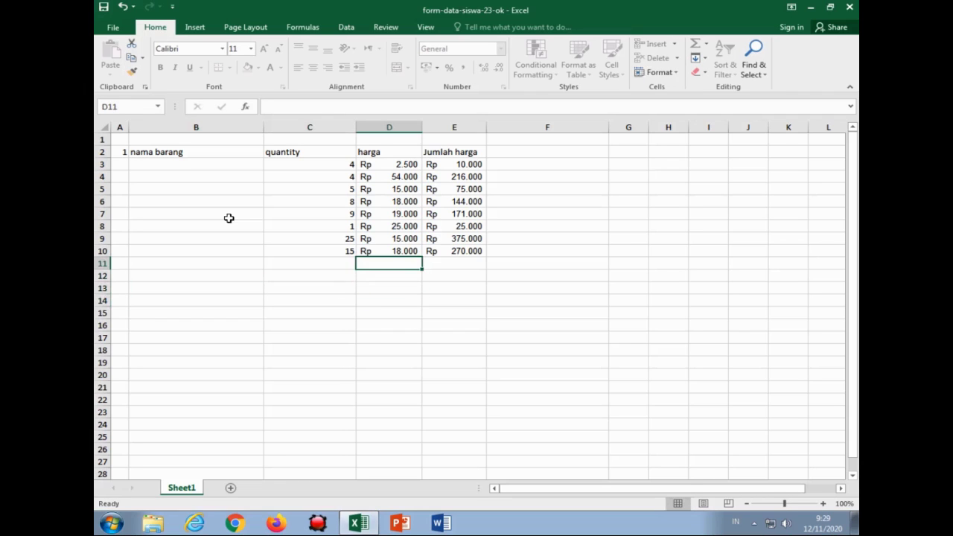
{"action": "key", "text": "Down"}
{"action": "key", "text": "Down"}
{"action": "key", "text": "Down"}
{"action": "key", "text": "Home"}
{"action": "key", "text": "ctrl+Up"}
{"action": "key", "text": "ctrl+End"}
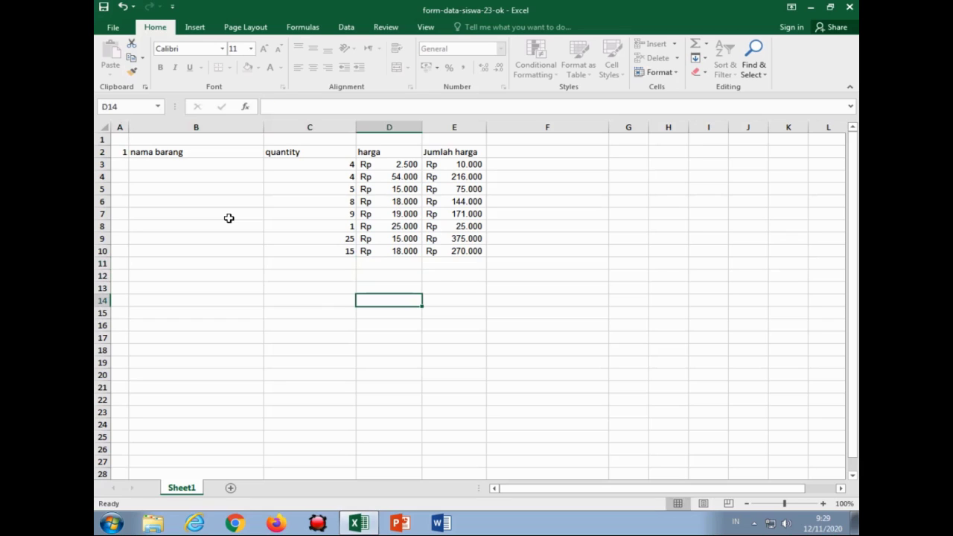
{"action": "key", "text": "Left"}
{"action": "key", "text": "Left"}
{"action": "key", "text": "Left"}
{"action": "key", "text": "Right"}
{"action": "key", "text": "Right"}
{"action": "key", "text": "Right"}
{"action": "key", "text": "Up"}
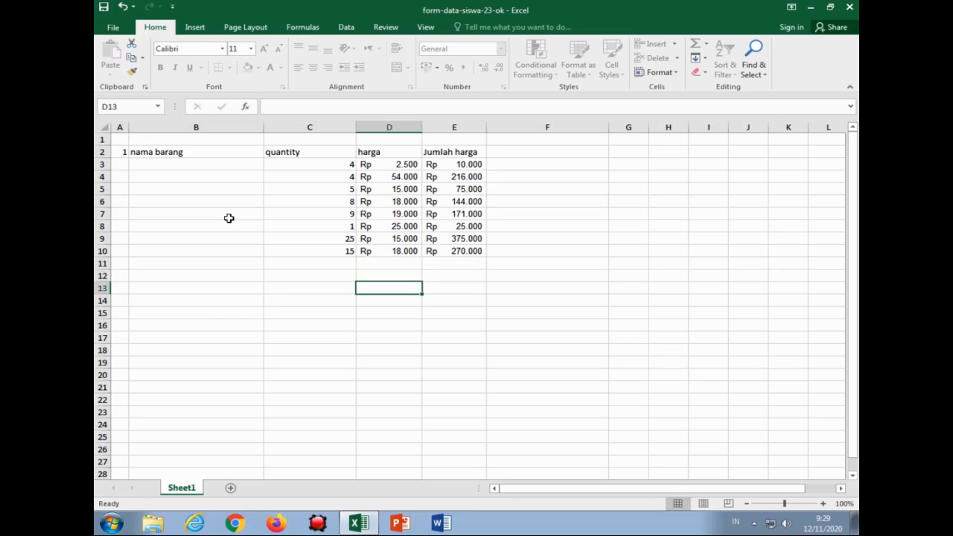
{"action": "key", "text": "Up"}
{"action": "key", "text": "Up"}
{"action": "key", "text": "Up"}
{"action": "key", "text": "Up"}
{"action": "key", "text": "Left"}
{"action": "key", "text": "ctrl+End"}
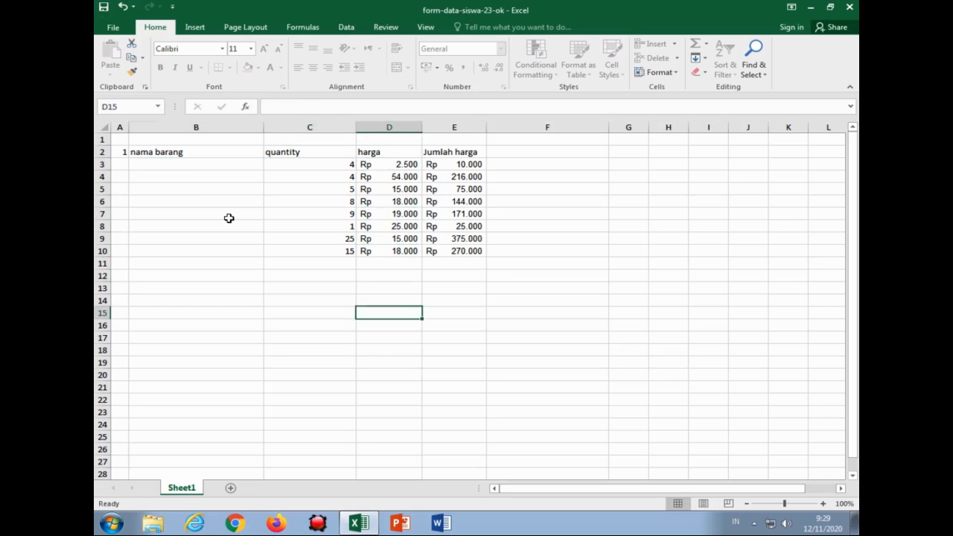
{"action": "key", "text": "Left"}
{"action": "key", "text": "Right"}
{"action": "key", "text": "Home"}
{"action": "key", "text": "ctrl+Up"}
{"action": "key", "text": "Right"}
{"action": "key", "text": "Right"}
{"action": "key", "text": "Right"}
{"action": "key", "text": "Down"}
{"action": "key", "text": "Down"}
{"action": "key", "text": "Down"}
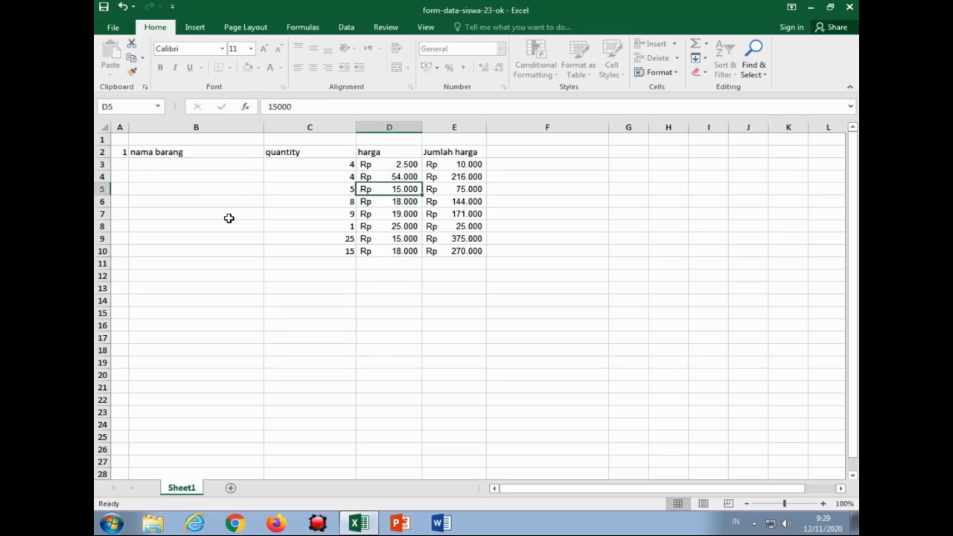
{"action": "key", "text": "Left"}
{"action": "key", "text": "Down"}
{"action": "key", "text": "Down"}
{"action": "key", "text": "Down"}
{"action": "key", "text": "Down"}
{"action": "key", "text": "Down"}
{"action": "key", "text": "Left"}
{"action": "key", "text": "Down"}
{"action": "key", "text": "Down"}
{"action": "key", "text": "Down"}
{"action": "key", "text": "Home"}
{"action": "key", "text": "ctrl+Up"}
{"action": "key", "text": "Down"}
{"action": "key", "text": "Down"}
{"action": "key", "text": "Right"}
{"action": "key", "text": "Right"}
{"action": "key", "text": "Right"}
{"action": "key", "text": "Down"}
{"action": "key", "text": "Down"}
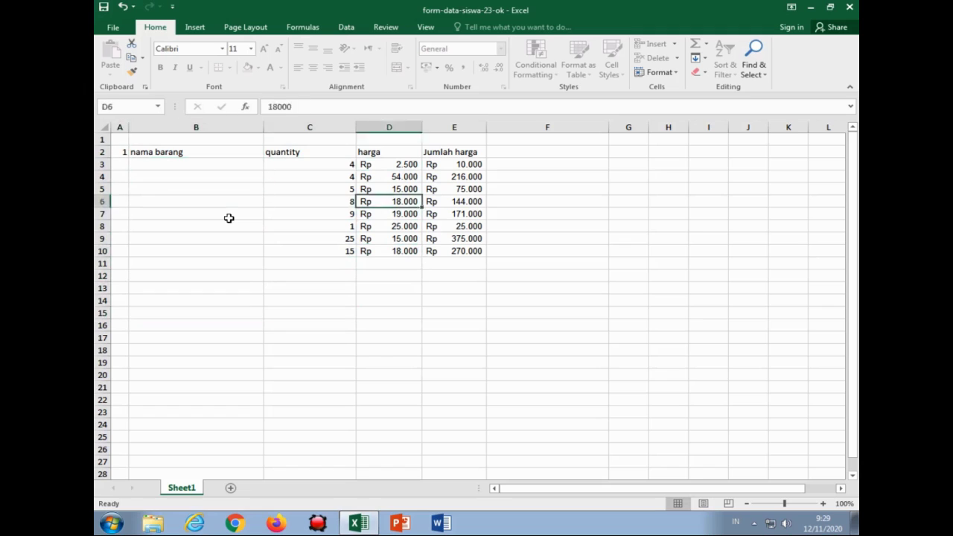
{"action": "key", "text": "Down"}
{"action": "key", "text": "Down"}
{"action": "key", "text": "Left"}
{"action": "key", "text": "Down"}
{"action": "key", "text": "Down"}
{"action": "key", "text": "Down"}
{"action": "key", "text": "Down"}
{"action": "key", "text": "Left"}
{"action": "key", "text": "Down"}
{"action": "key", "text": "Down"}
{"action": "key", "text": "ctrl+Up"}
{"action": "key", "text": "Home"}
{"action": "key", "text": "Down"}
{"action": "key", "text": "Down"}
{"action": "key", "text": "Down"}
{"action": "key", "text": "Down"}
{"action": "key", "text": "Down"}
{"action": "key", "text": "Right"}
{"action": "key", "text": "Right"}
{"action": "key", "text": "Right"}
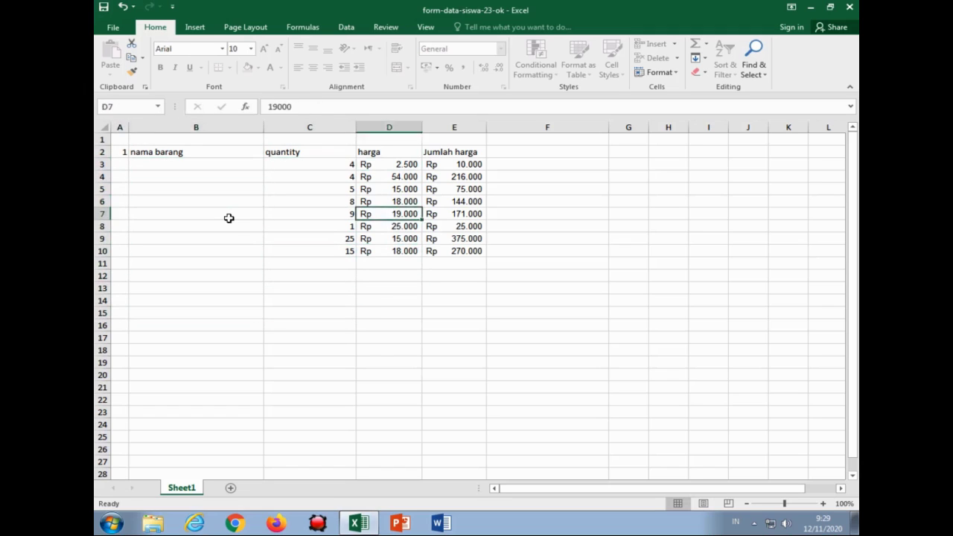
{"action": "key", "text": "Down"}
{"action": "key", "text": "Down"}
{"action": "key", "text": "Left"}
{"action": "key", "text": "Down"}
{"action": "key", "text": "Down"}
{"action": "key", "text": "Left"}
{"action": "key", "text": "Down"}
{"action": "key", "text": "Down"}
{"action": "key", "text": "Down"}
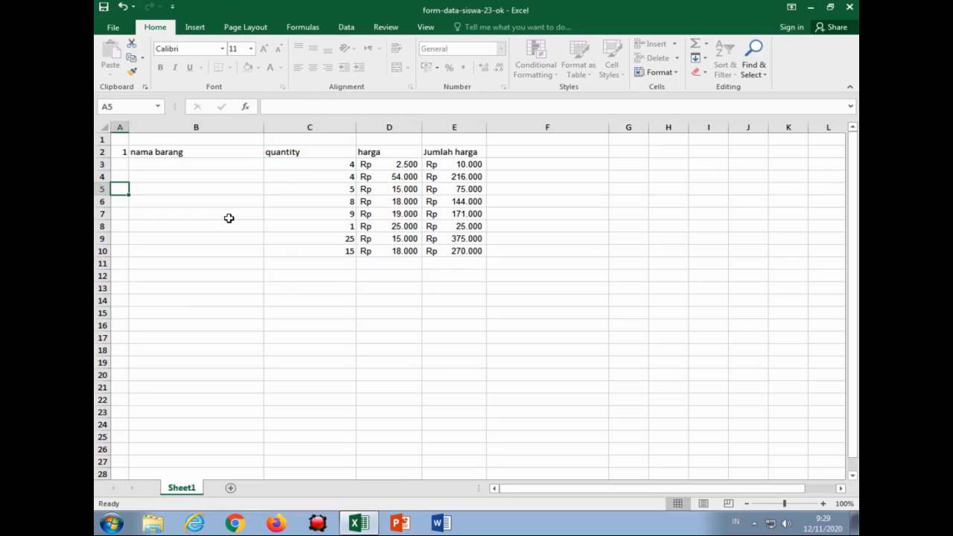
{"action": "key", "text": "Right"}
{"action": "key", "text": "Down"}
{"action": "key", "text": "Down"}
{"action": "key", "text": "Down"}
{"action": "key", "text": "Left"}
{"action": "key", "text": "Down"}
{"action": "key", "text": "Down"}
{"action": "key", "text": "Down"}
{"action": "key", "text": "Down"}
{"action": "key", "text": "Down"}
{"action": "key", "text": "Right"}
{"action": "key", "text": "Right"}
{"action": "key", "text": "Right"}
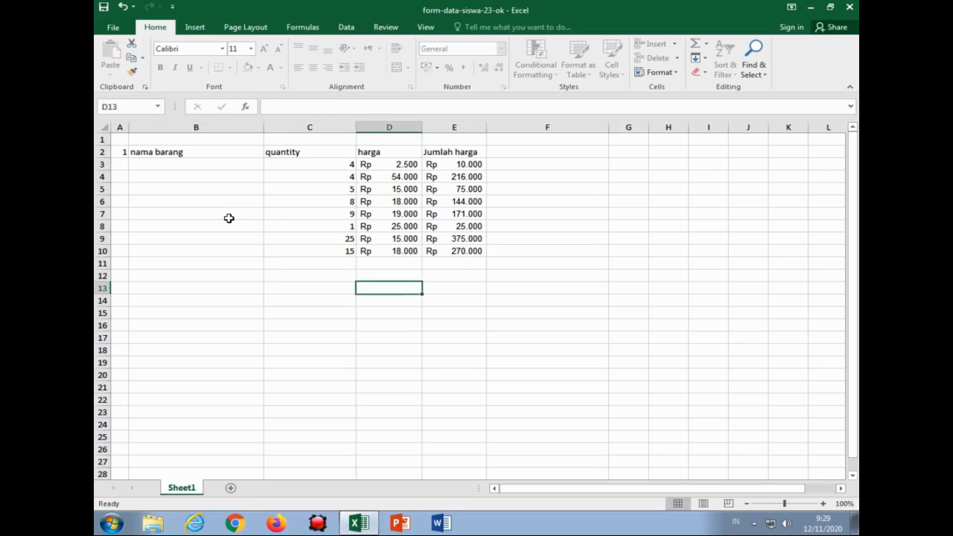
{"action": "left_click", "coordinate": [119, 164]}
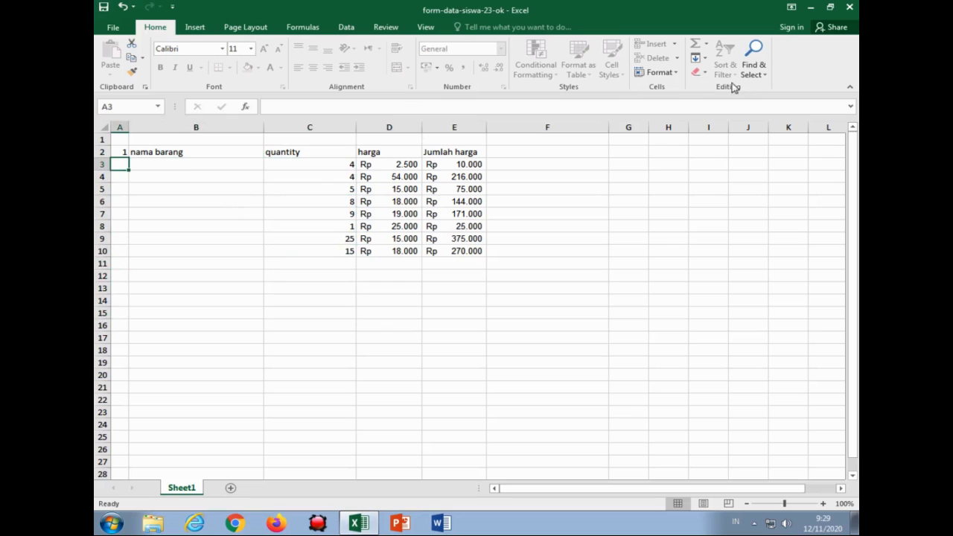
Step: Remove Sheet1's protection and select cell B5
{"action": "left_click", "coordinate": [668, 73]}
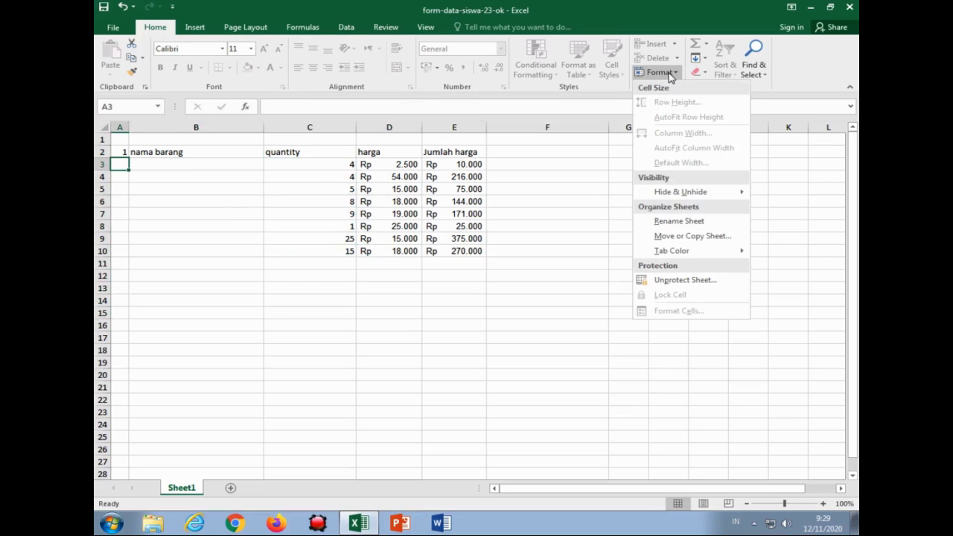
{"action": "left_click", "coordinate": [693, 280]}
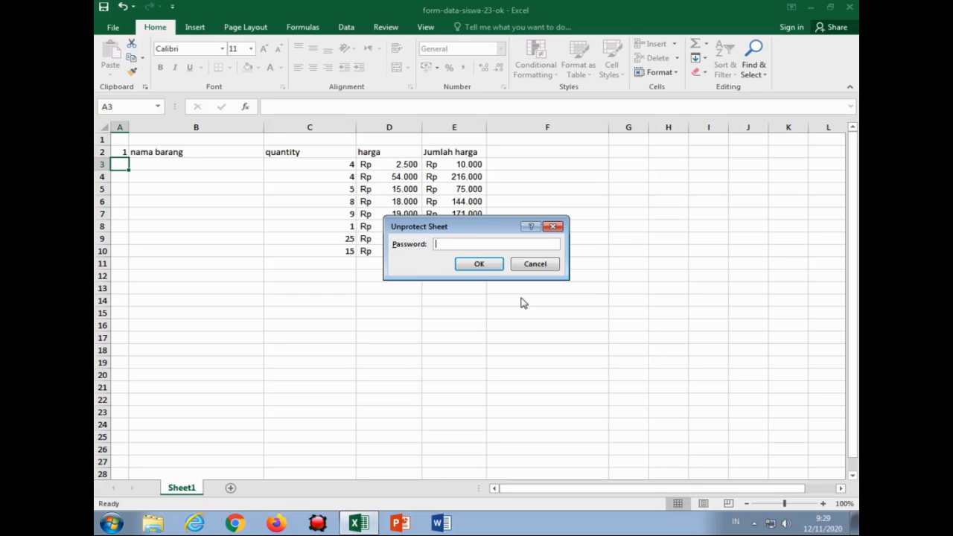
{"action": "left_click", "coordinate": [482, 265]}
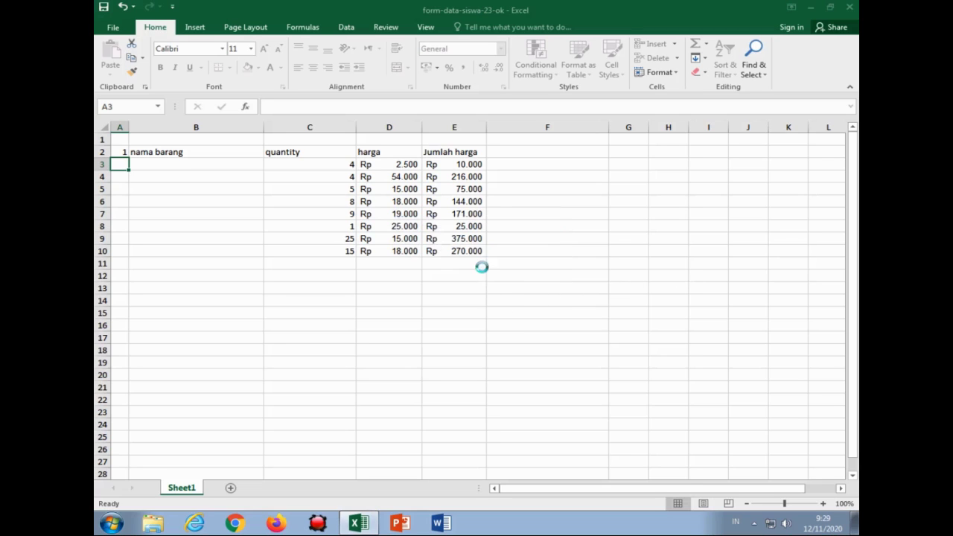
{"action": "left_click", "coordinate": [248, 184]}
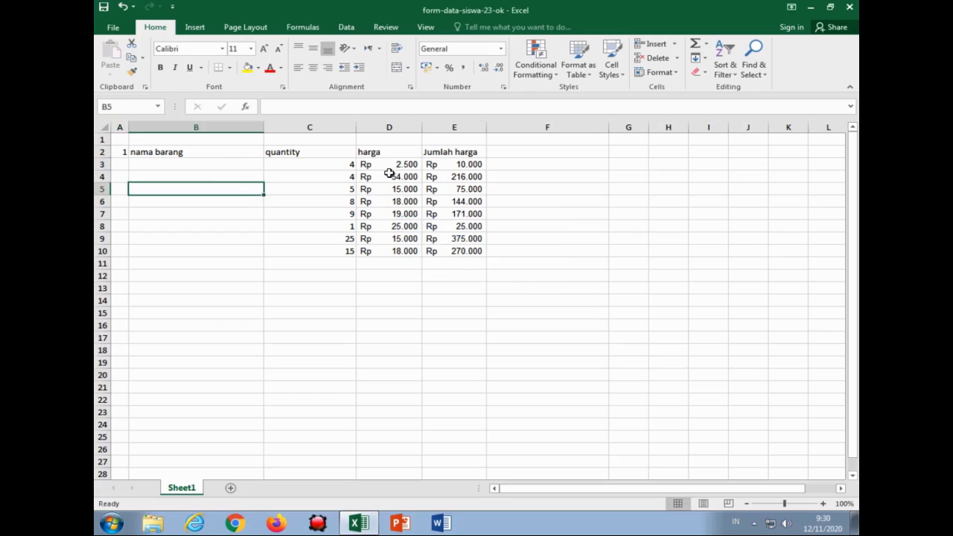
{"action": "key", "text": "Right"}
{"action": "key", "text": "Right"}
{"action": "key", "text": "Right"}
{"action": "key", "text": "Right"}
{"action": "key", "text": "Right"}
{"action": "key", "text": "Right"}
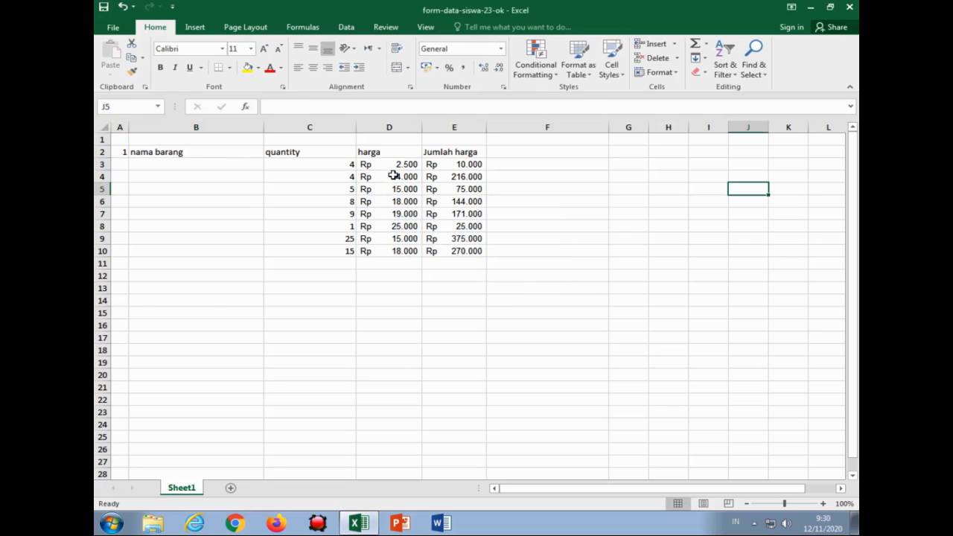
Step: Verify that columns A to D have Locked turned off, without changing anything
{"action": "left_click", "coordinate": [118, 126]}
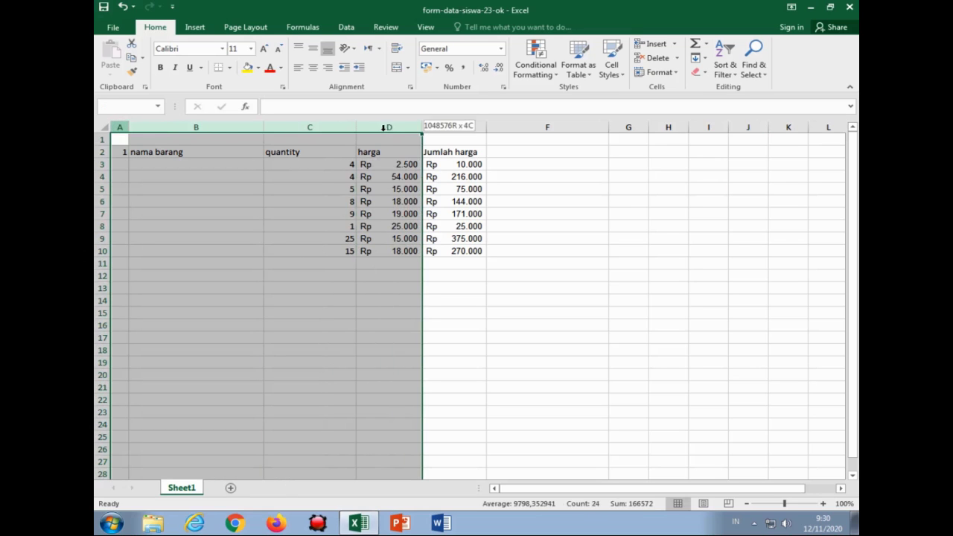
{"action": "left_click_drag", "start_coordinate": [118, 127], "coordinate": [381, 128]}
{"action": "left_click", "coordinate": [658, 72]}
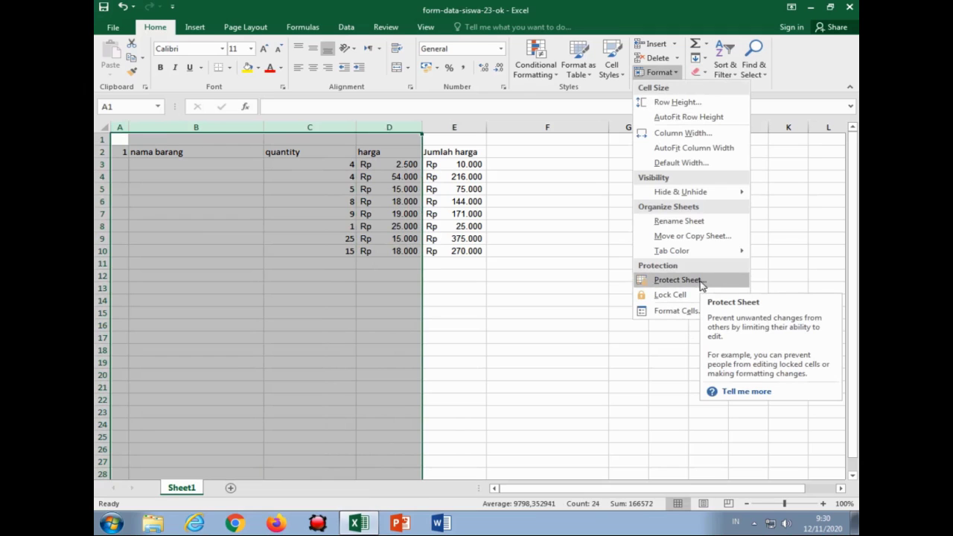
{"action": "left_click", "coordinate": [681, 311]}
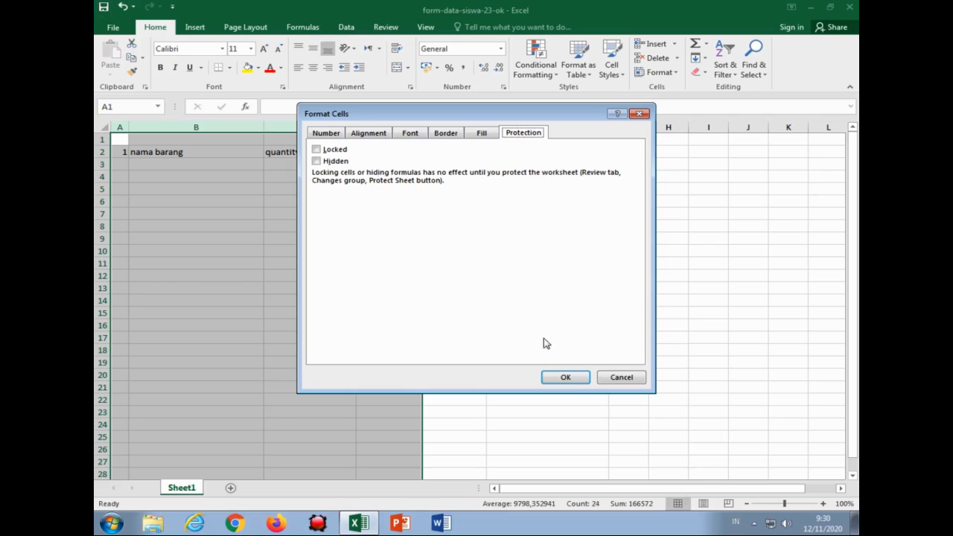
{"action": "left_click", "coordinate": [611, 382]}
Step: Protect the sheet again with an empty password, then select cell D13
{"action": "left_click", "coordinate": [658, 72]}
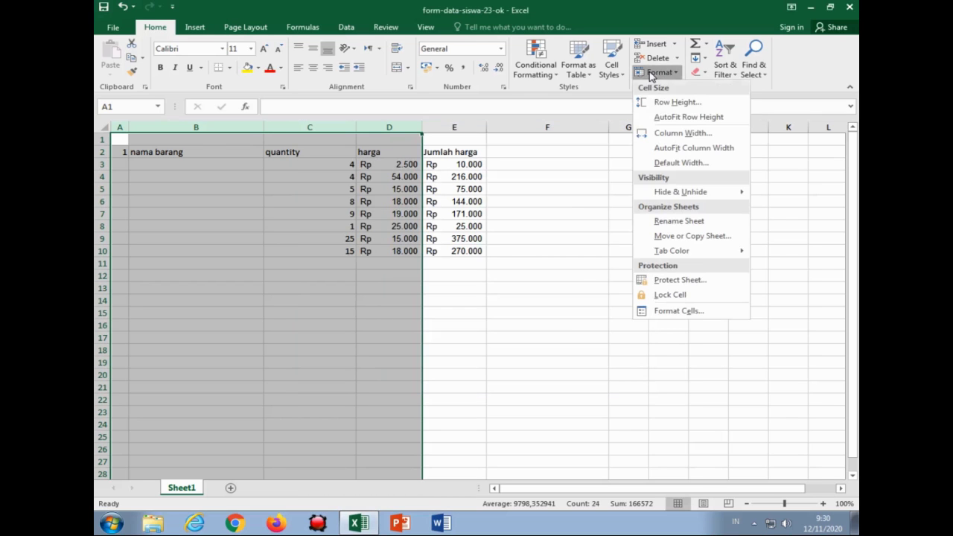
{"action": "left_click", "coordinate": [670, 286]}
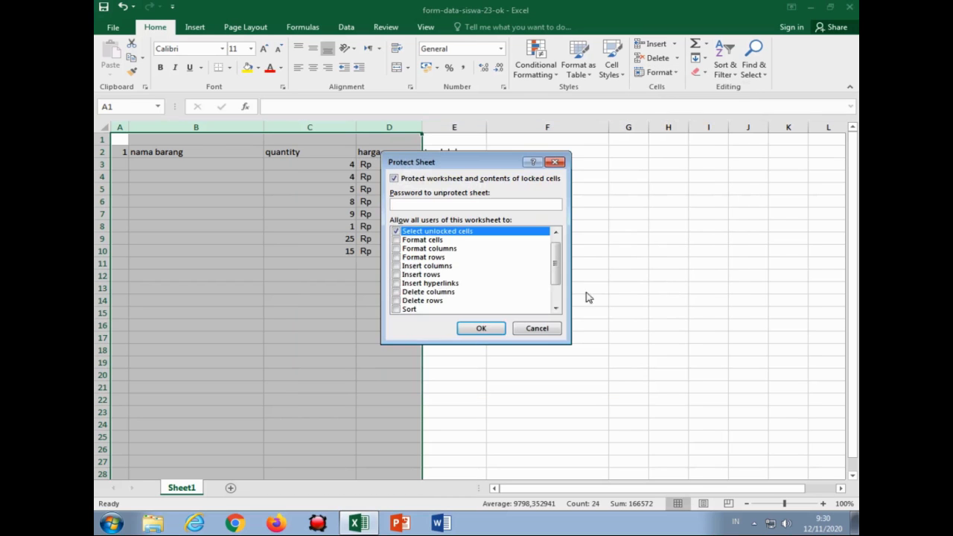
{"action": "left_click", "coordinate": [493, 330]}
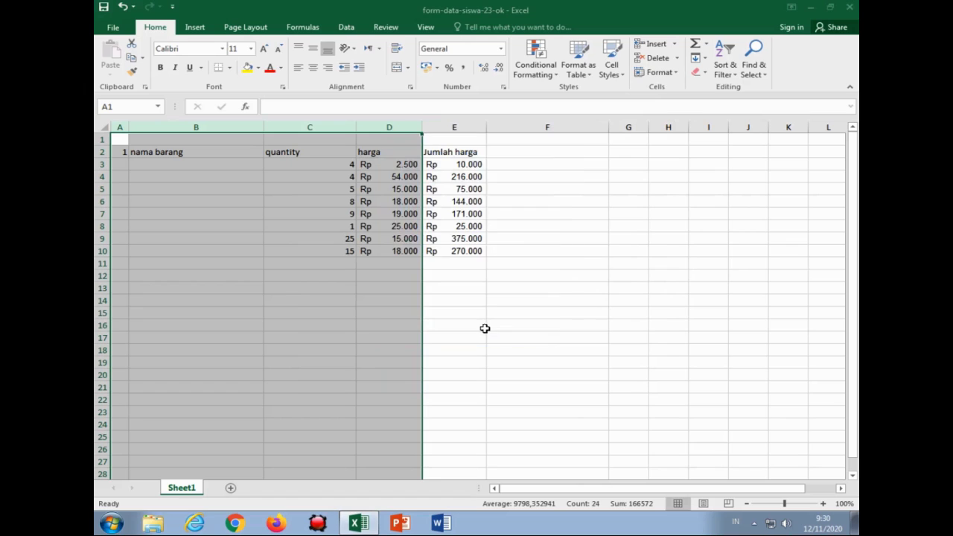
{"action": "left_click", "coordinate": [213, 222]}
{"action": "left_click", "coordinate": [405, 287]}
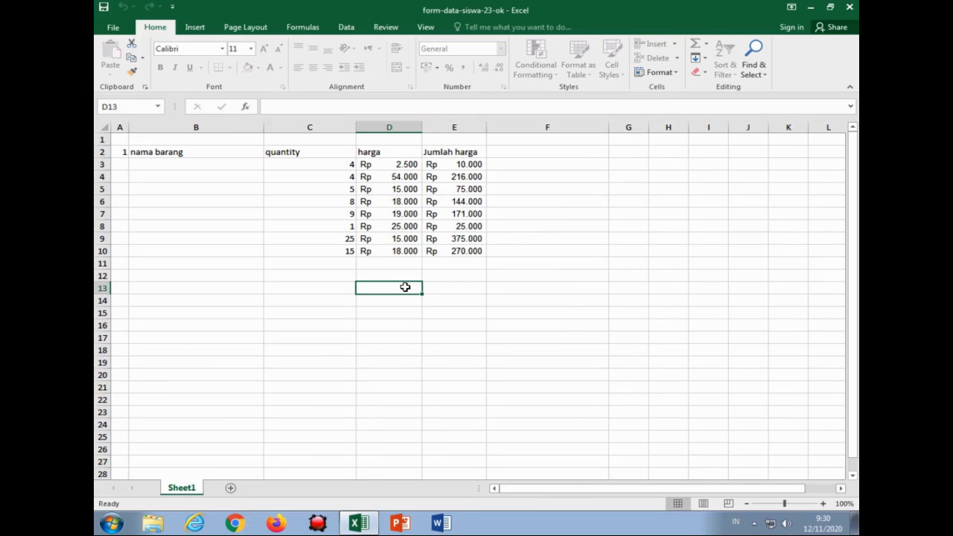
Step: Close form-data-siswa-23-ok and reopen it from the Recent list
{"action": "left_click", "coordinate": [112, 28]}
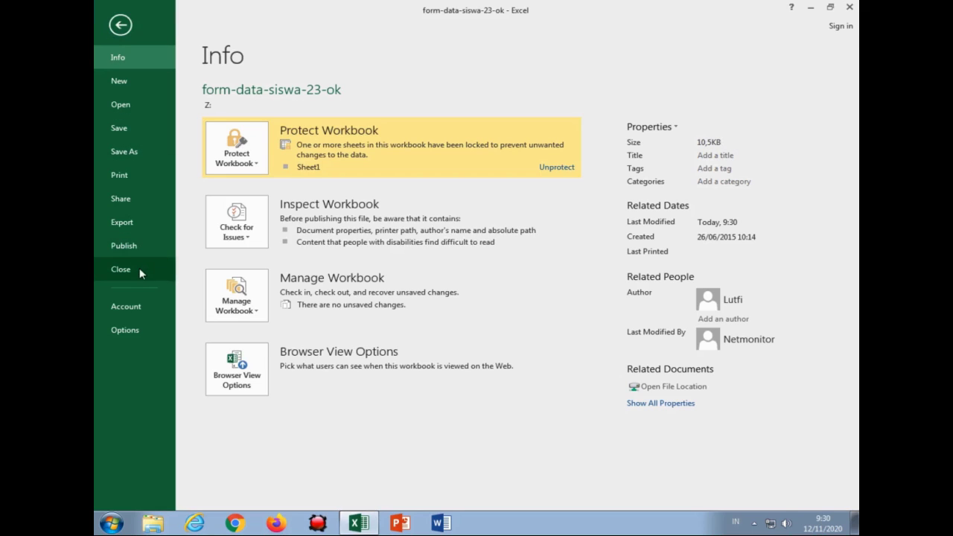
{"action": "left_click", "coordinate": [121, 270]}
{"action": "left_click", "coordinate": [113, 27]}
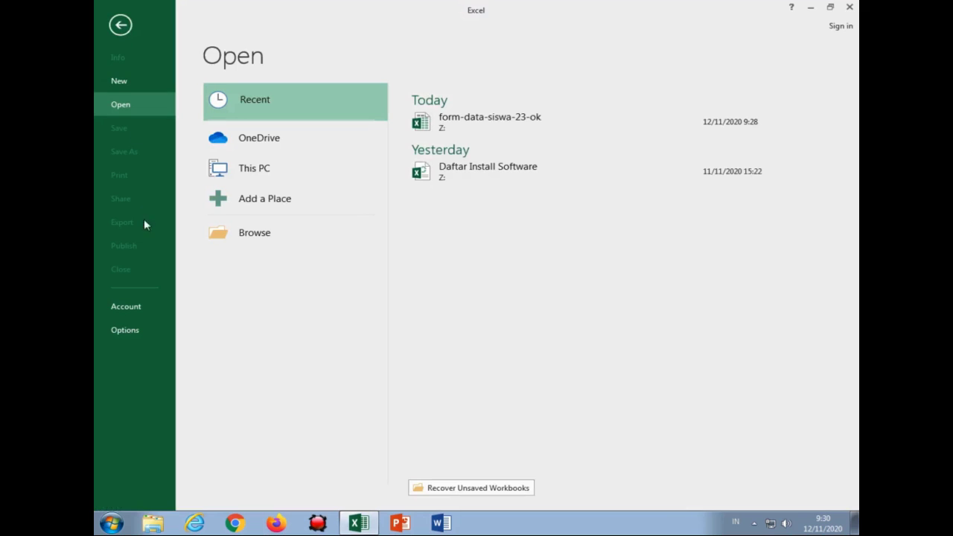
{"action": "left_click", "coordinate": [476, 131]}
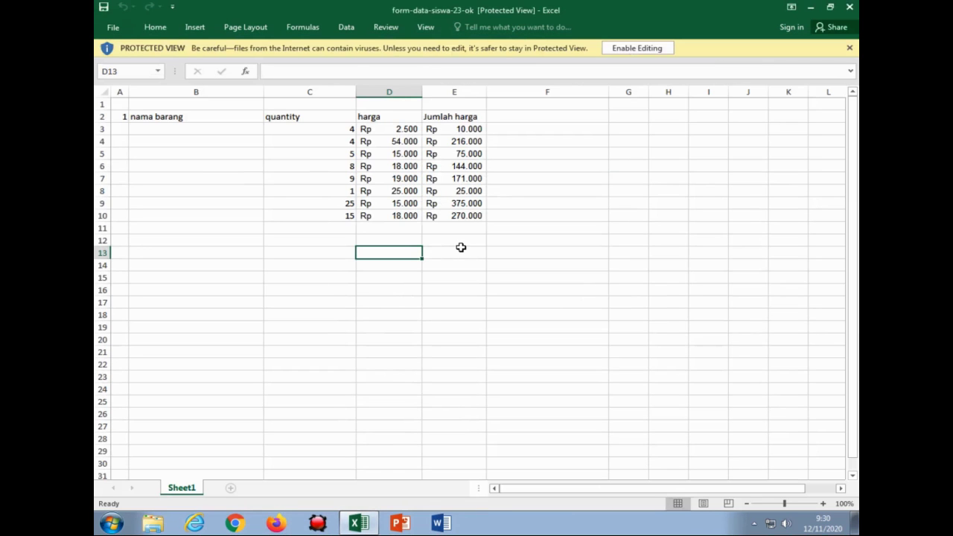
Step: Browse the cells down column D, then enable editing to leave Protected View
{"action": "key", "text": "Left"}
{"action": "key", "text": "Right"}
{"action": "key", "text": "Left"}
{"action": "key", "text": "Left"}
{"action": "key", "text": "Left"}
{"action": "key", "text": "Right"}
{"action": "key", "text": "Up"}
{"action": "key", "text": "Up"}
{"action": "key", "text": "Up"}
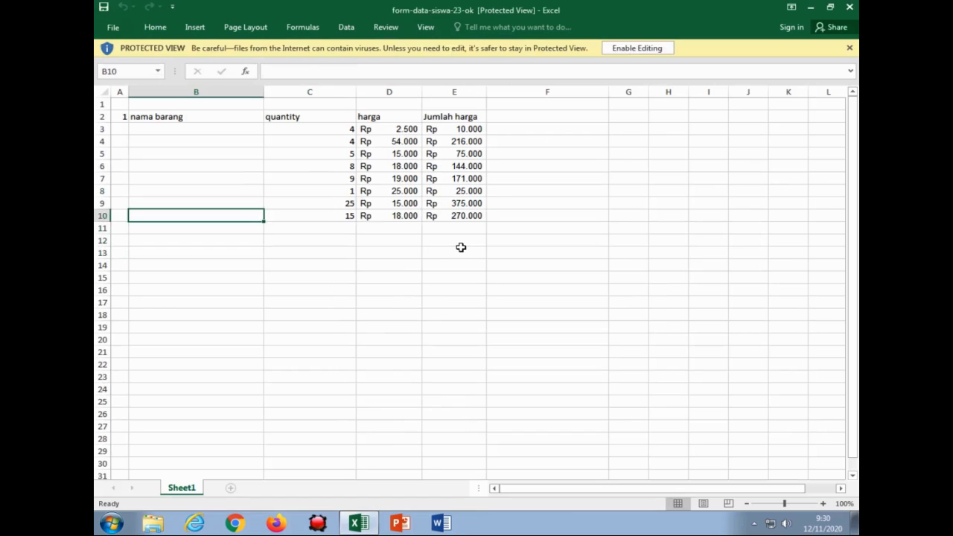
{"action": "key", "text": "Right"}
{"action": "key", "text": "Right"}
{"action": "key", "text": "Down"}
{"action": "key", "text": "Down"}
{"action": "key", "text": "Down"}
{"action": "key", "text": "Down"}
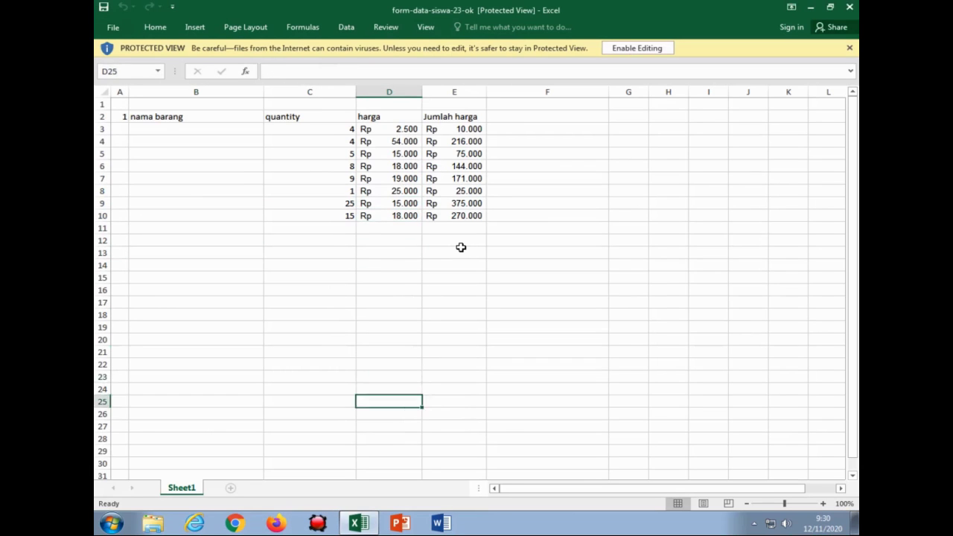
{"action": "key", "text": "Down"}
{"action": "key", "text": "Down"}
{"action": "key", "text": "Down"}
{"action": "key", "text": "Down"}
{"action": "key", "text": "Down"}
{"action": "key", "text": "Down"}
{"action": "key", "text": "Down"}
{"action": "key", "text": "Down"}
{"action": "key", "text": "Down"}
{"action": "key", "text": "Down"}
{"action": "key", "text": "Down"}
{"action": "key", "text": "Down"}
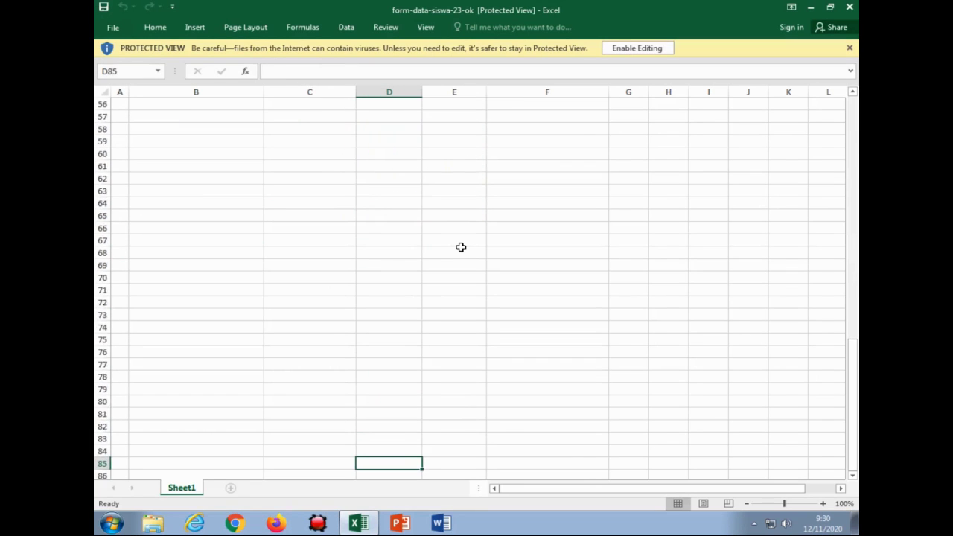
{"action": "key", "text": "Down"}
{"action": "key", "text": "Down"}
{"action": "key", "text": "Down"}
{"action": "key", "text": "Down"}
{"action": "key", "text": "Down"}
{"action": "key", "text": "Down"}
{"action": "key", "text": "Down"}
{"action": "key", "text": "Down"}
{"action": "key", "text": "Down"}
{"action": "key", "text": "Down"}
{"action": "key", "text": "Down"}
{"action": "key", "text": "Down"}
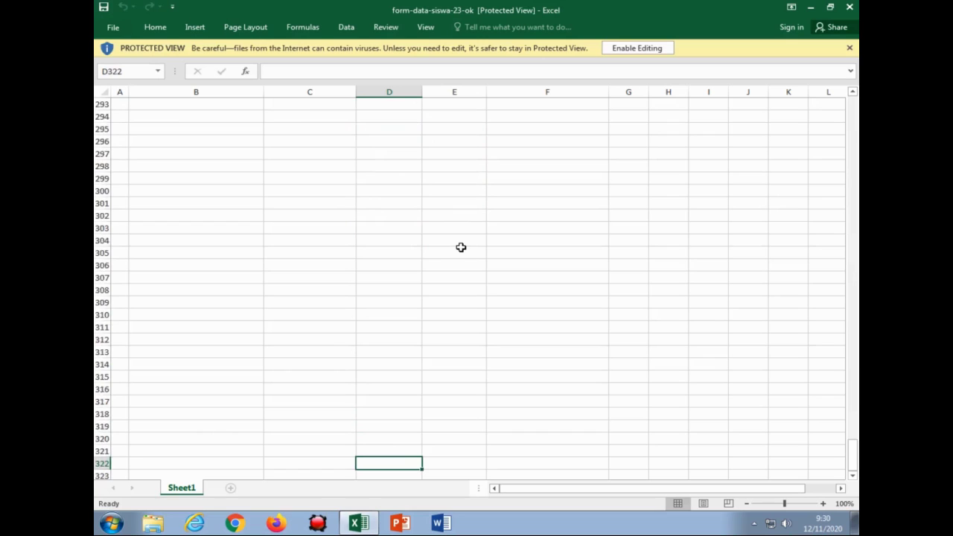
{"action": "key", "text": "Page_Down"}
{"action": "key", "text": "Page_Down"}
{"action": "key", "text": "Page_Down"}
{"action": "key", "text": "Page_Down"}
{"action": "key", "text": "Page_Down"}
{"action": "key", "text": "Page_Down"}
{"action": "key", "text": "Page_Down"}
{"action": "key", "text": "Page_Down"}
{"action": "key", "text": "Page_Down"}
{"action": "key", "text": "Page_Down"}
{"action": "key", "text": "Page_Down"}
{"action": "key", "text": "Page_Down"}
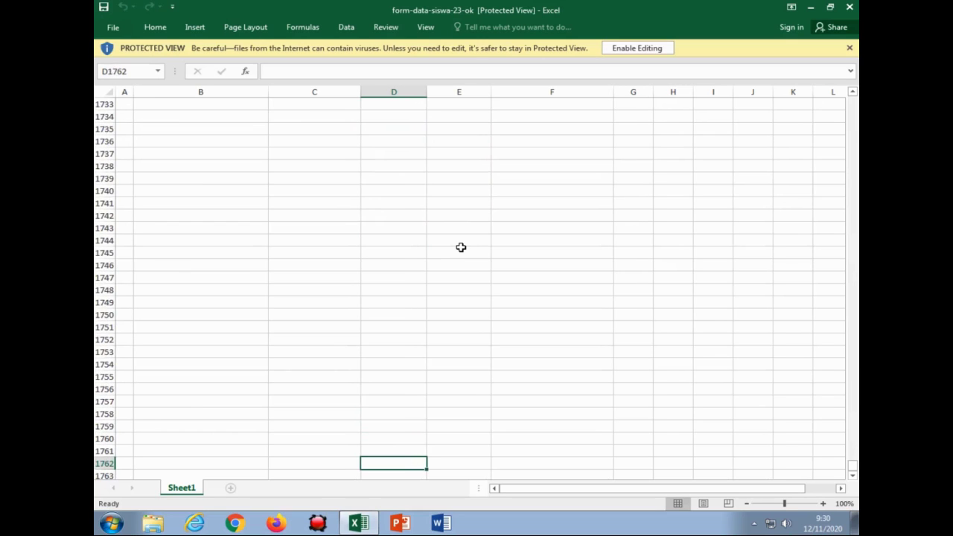
{"action": "key", "text": "Up"}
{"action": "key", "text": "Up"}
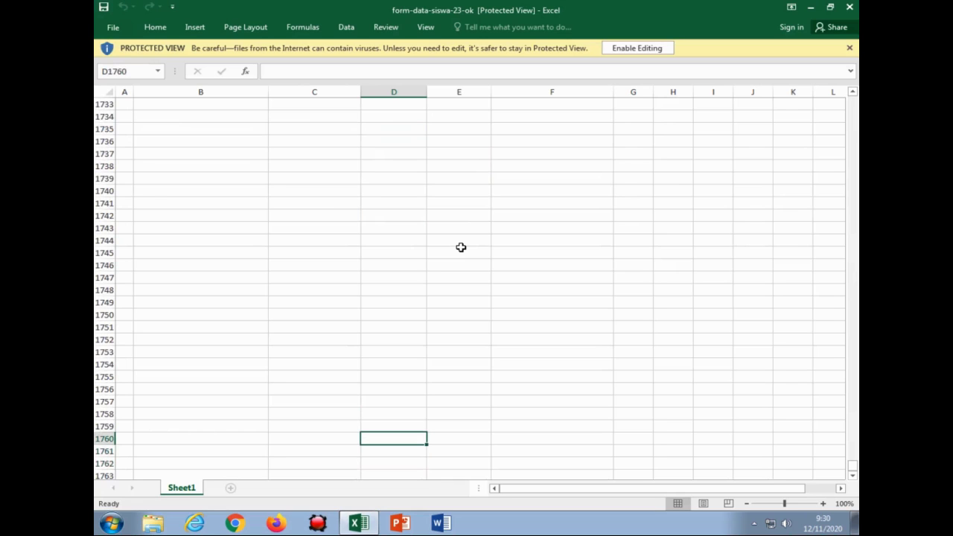
{"action": "left_click", "coordinate": [661, 48]}
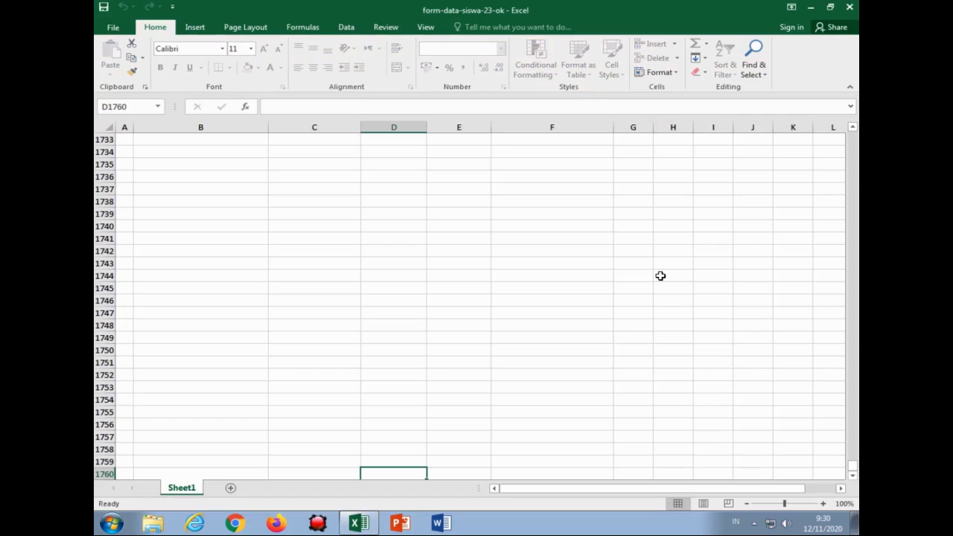
{"action": "key", "text": "ctrl+Home"}
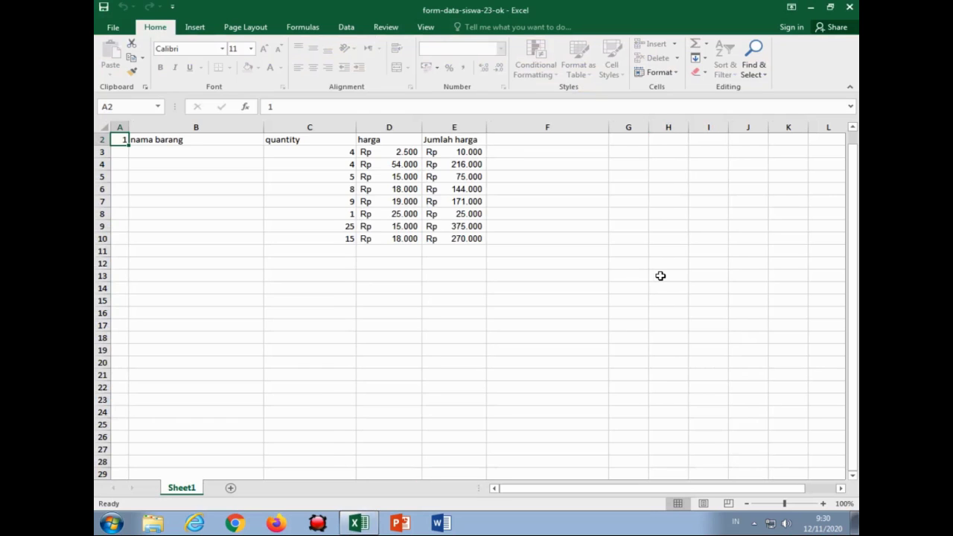
{"action": "key", "text": "Tab"}
{"action": "key", "text": "Tab"}
{"action": "key", "text": "Tab"}
{"action": "key", "text": "Return"}
{"action": "key", "text": "Tab"}
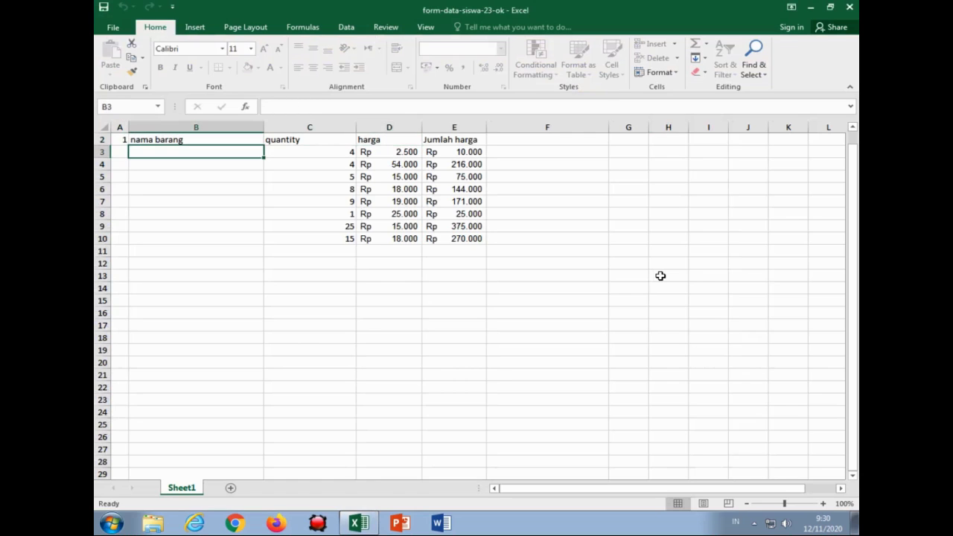
{"action": "key", "text": "Down"}
{"action": "key", "text": "Down"}
{"action": "key", "text": "Right"}
{"action": "key", "text": "Right"}
{"action": "key", "text": "Down"}
{"action": "key", "text": "Down"}
{"action": "key", "text": "Down"}
{"action": "key", "text": "Down"}
{"action": "key", "text": "Down"}
{"action": "key", "text": "Left"}
{"action": "key", "text": "Left"}
{"action": "key", "text": "Left"}
{"action": "key", "text": "Down"}
{"action": "key", "text": "Down"}
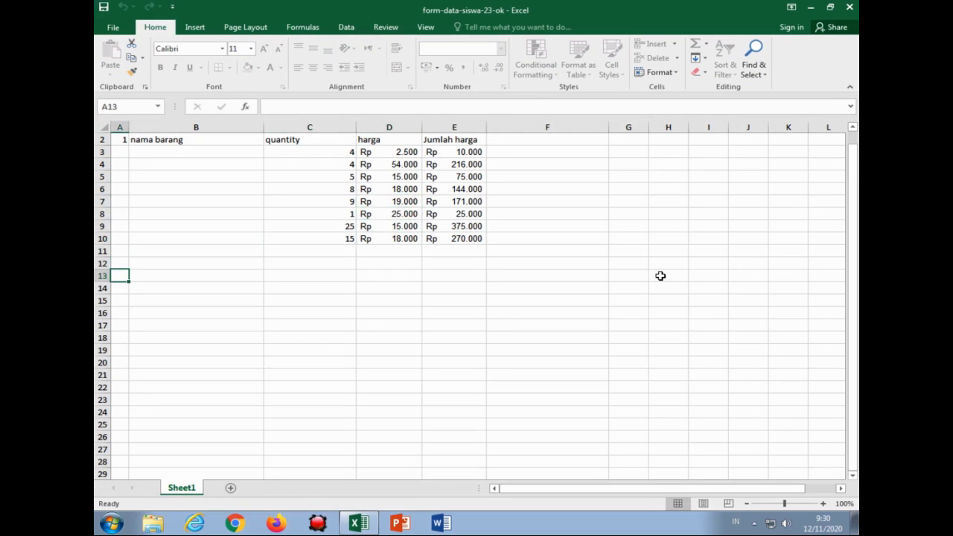
{"action": "key", "text": "Tab"}
{"action": "key", "text": "Tab"}
{"action": "key", "text": "Tab"}
{"action": "key", "text": "Return"}
{"action": "key", "text": "Tab"}
{"action": "key", "text": "Tab"}
{"action": "key", "text": "Tab"}
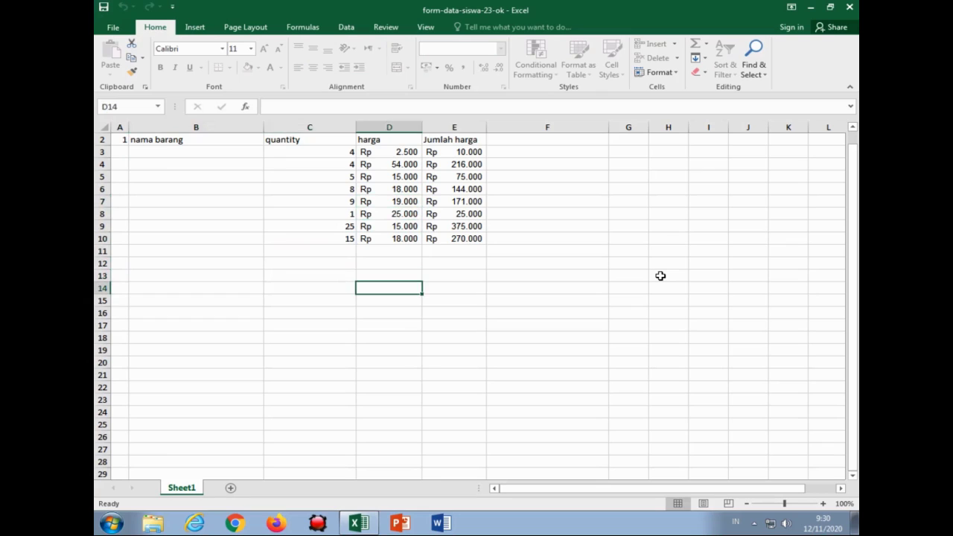
{"action": "key", "text": "shift+Tab"}
{"action": "key", "text": "Tab"}
{"action": "key", "text": "ctrl+Home"}
{"action": "key", "text": "Tab"}
{"action": "key", "text": "Tab"}
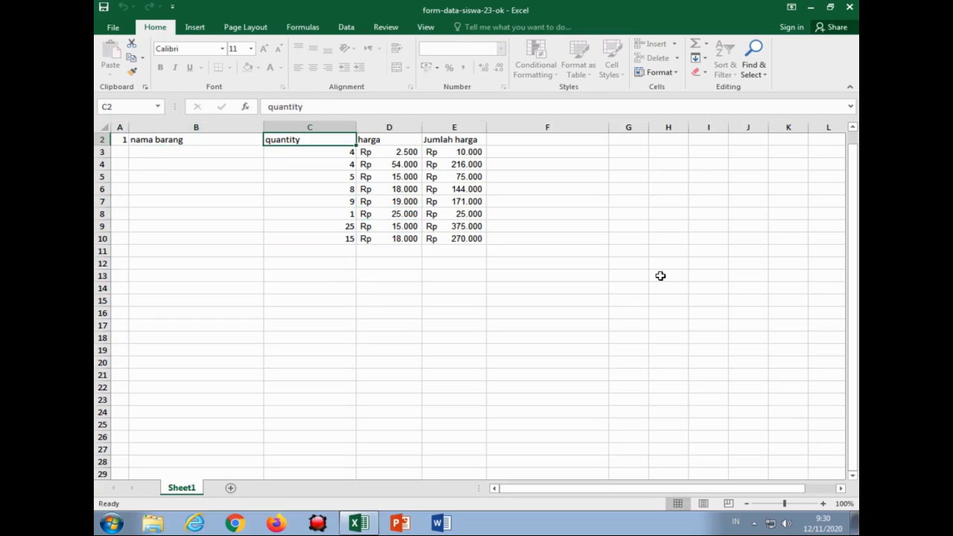
{"action": "key", "text": "Tab"}
{"action": "key", "text": "Return"}
{"action": "key", "text": "Tab"}
{"action": "key", "text": "Return"}
{"action": "key", "text": "Tab"}
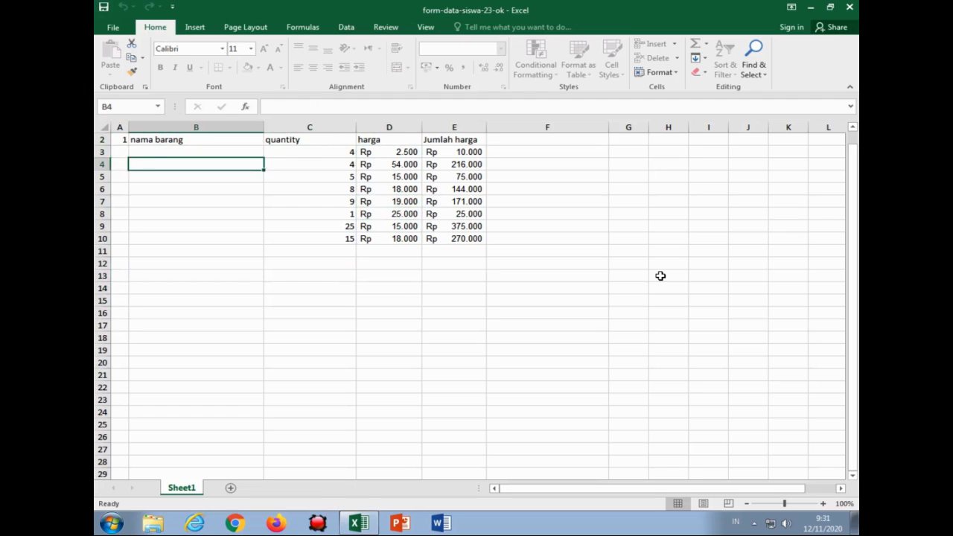
{"action": "scroll", "coordinate": [660, 275], "scroll_direction": "up", "scroll_amount": 1}
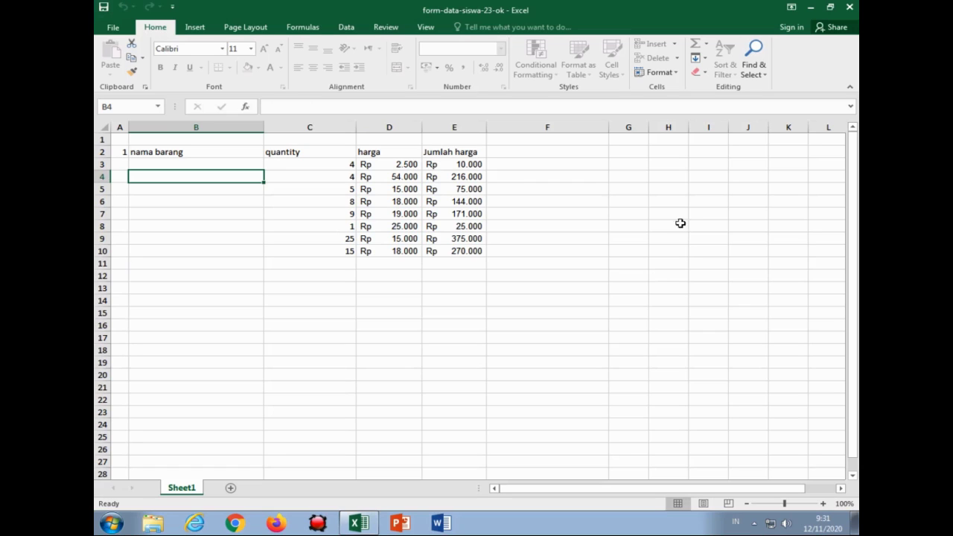
Step: Unprotect Sheet1, then select every cell and bring up the Format options
{"action": "left_click", "coordinate": [679, 75]}
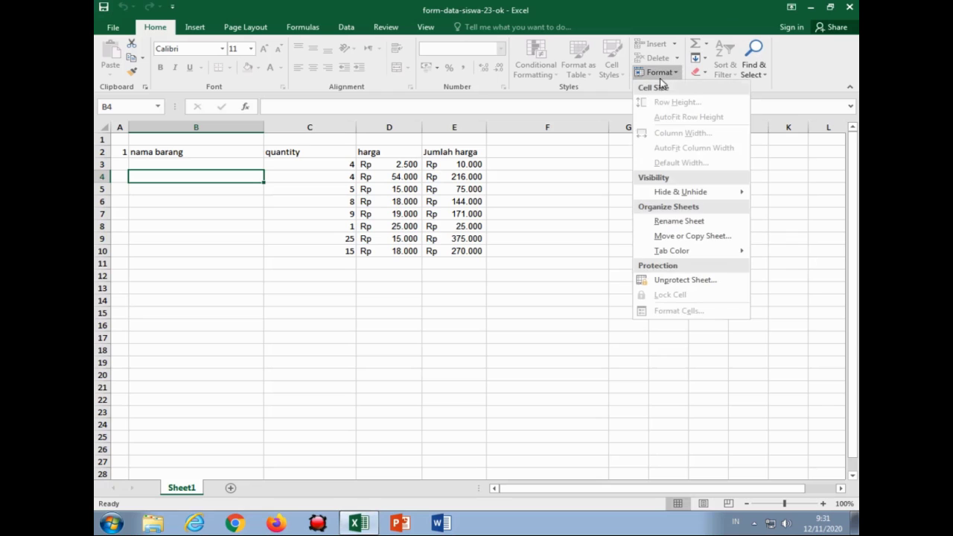
{"action": "left_click", "coordinate": [682, 279]}
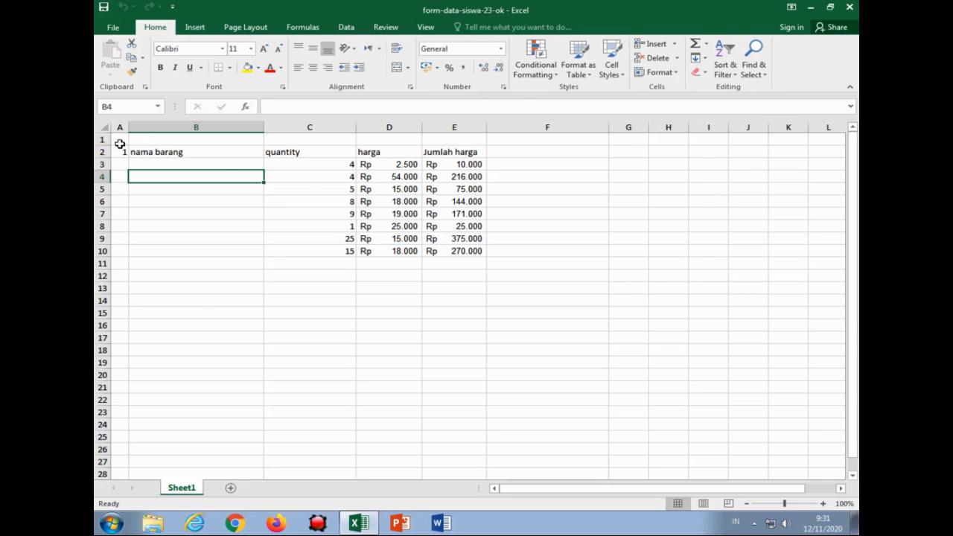
{"action": "left_click", "coordinate": [667, 73]}
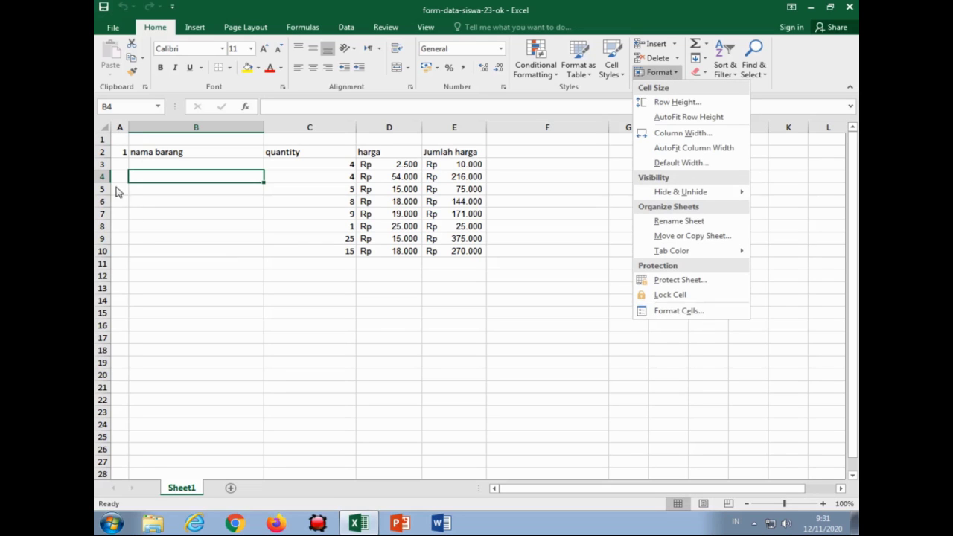
{"action": "left_click", "coordinate": [128, 141]}
{"action": "left_click", "coordinate": [106, 129]}
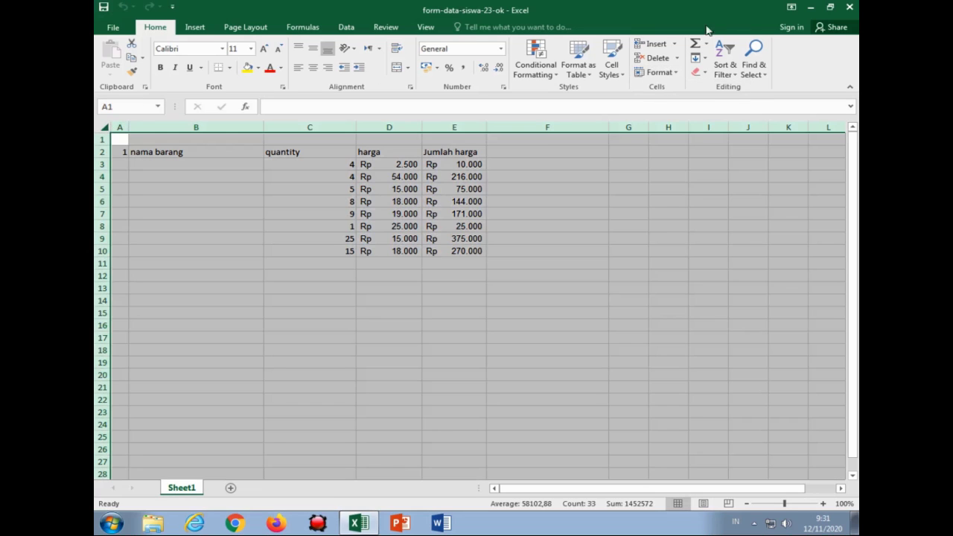
{"action": "left_click", "coordinate": [667, 74]}
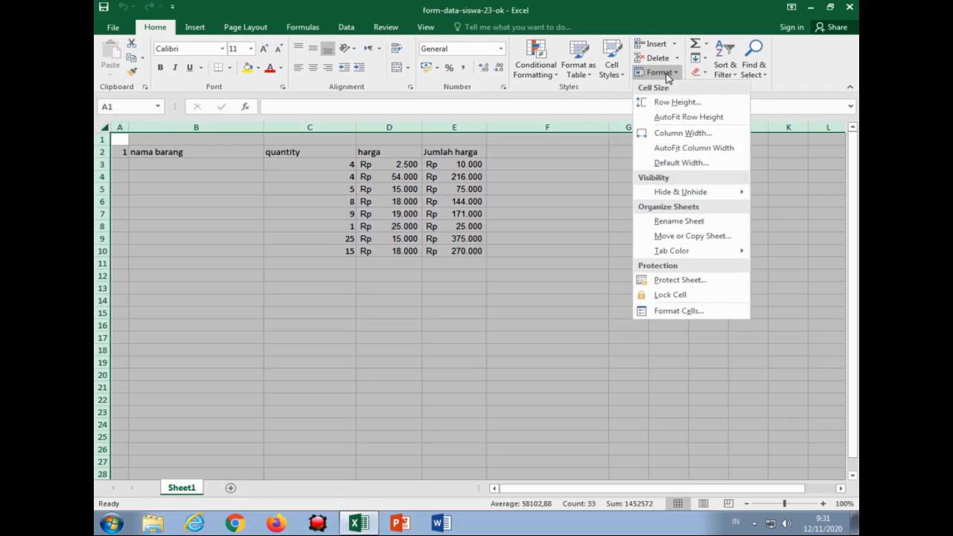
Step: Lock every cell on the sheet through Format Cells Protection, then clear the whole-sheet selection
{"action": "left_click", "coordinate": [703, 312]}
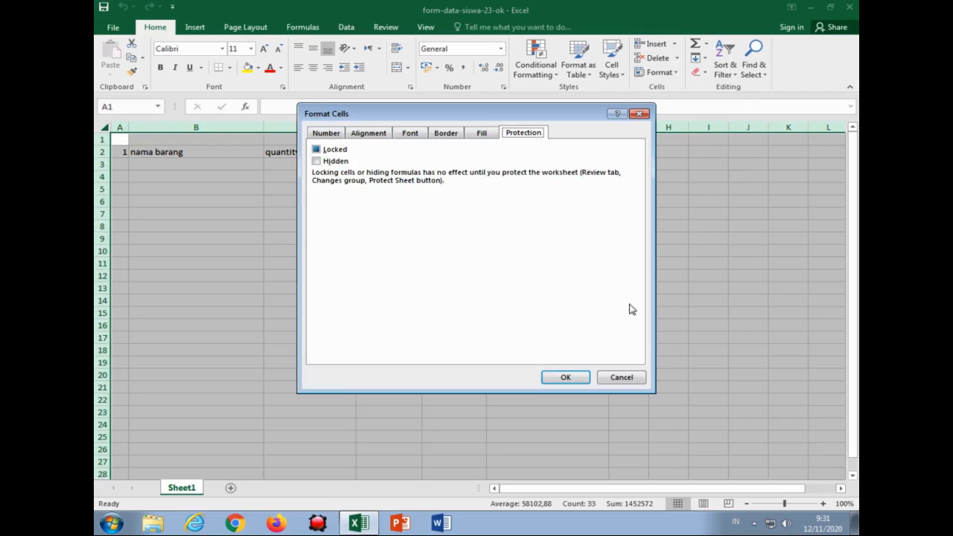
{"action": "left_click", "coordinate": [319, 150]}
{"action": "left_click", "coordinate": [570, 378]}
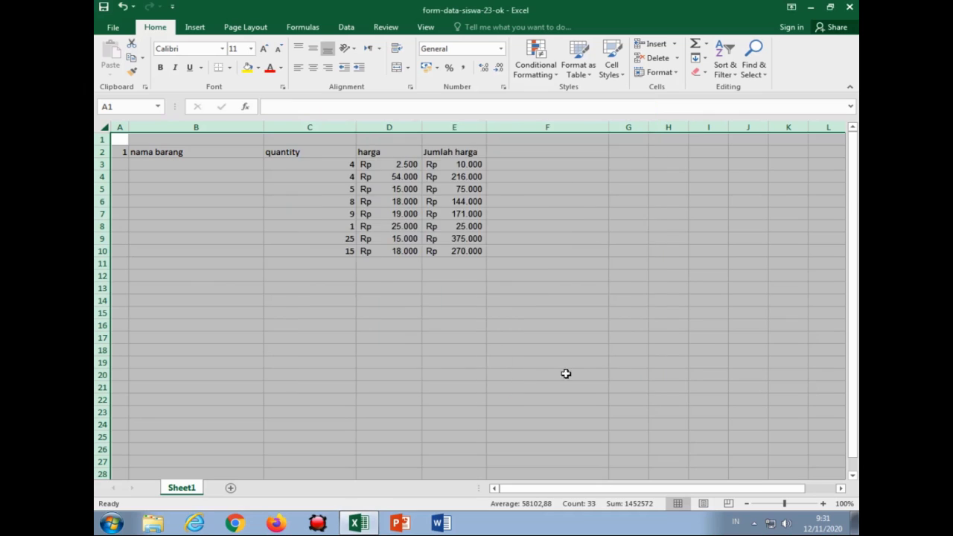
{"action": "left_click", "coordinate": [493, 311]}
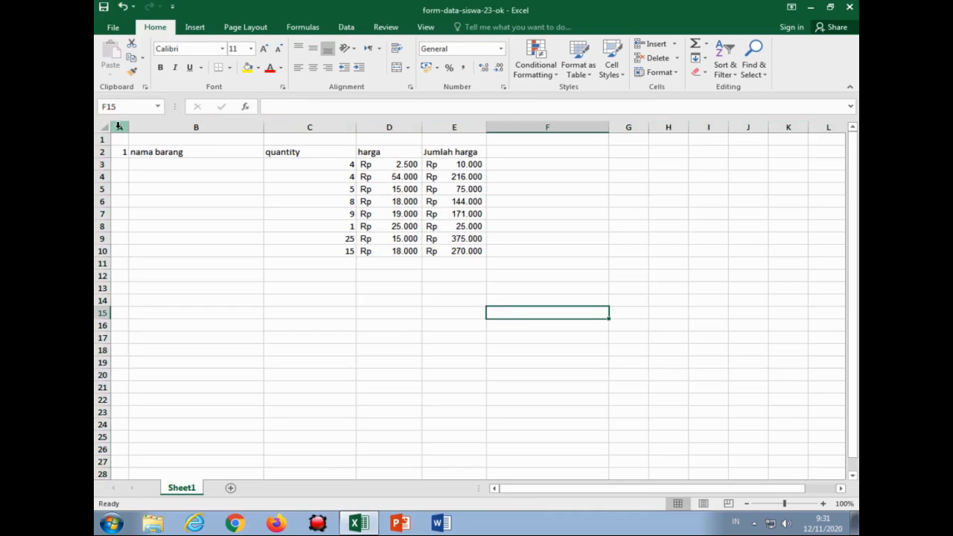
Step: Select columns B and D and clear their Locked setting in Format Cells
{"action": "left_click", "coordinate": [119, 125]}
{"action": "left_click", "coordinate": [196, 128], "text": "ctrl"}
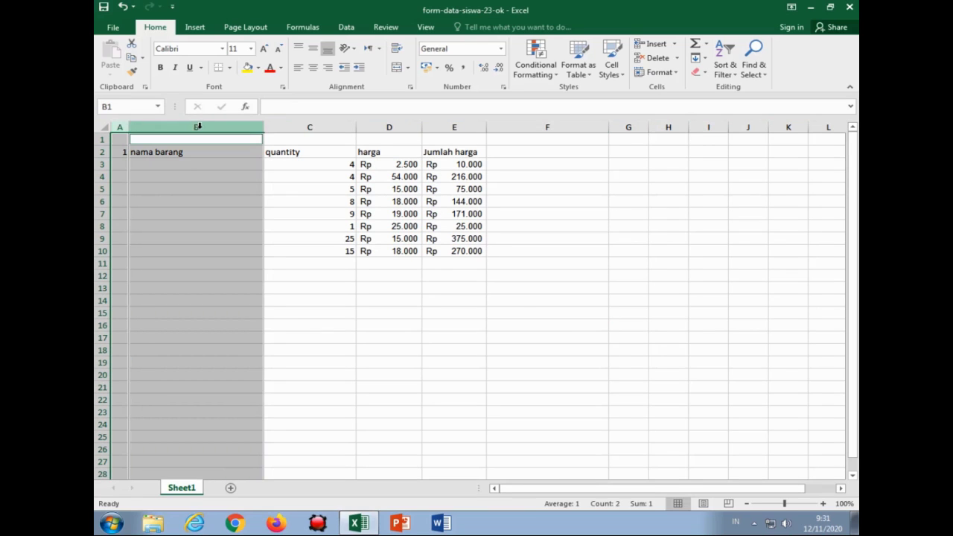
{"action": "left_click", "coordinate": [390, 127], "text": "ctrl"}
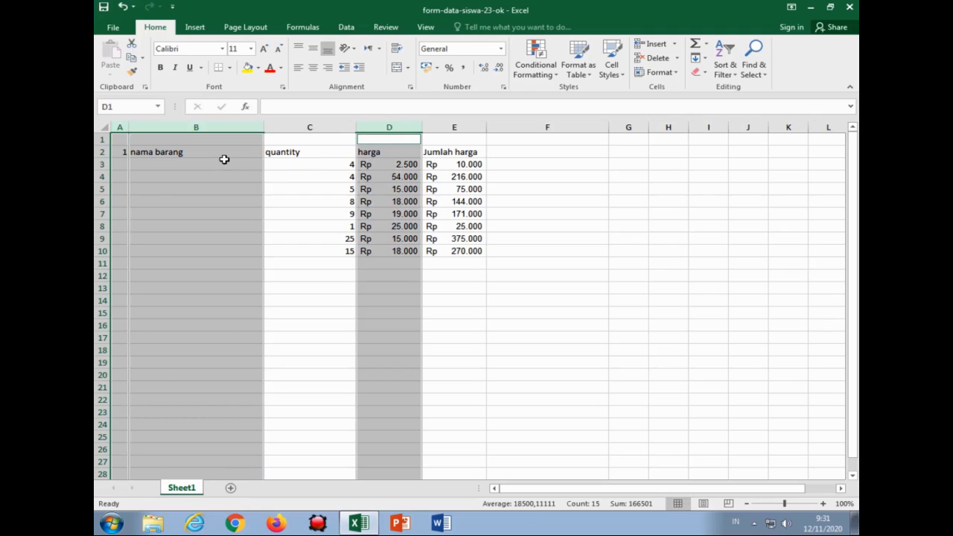
{"action": "left_click", "coordinate": [658, 72]}
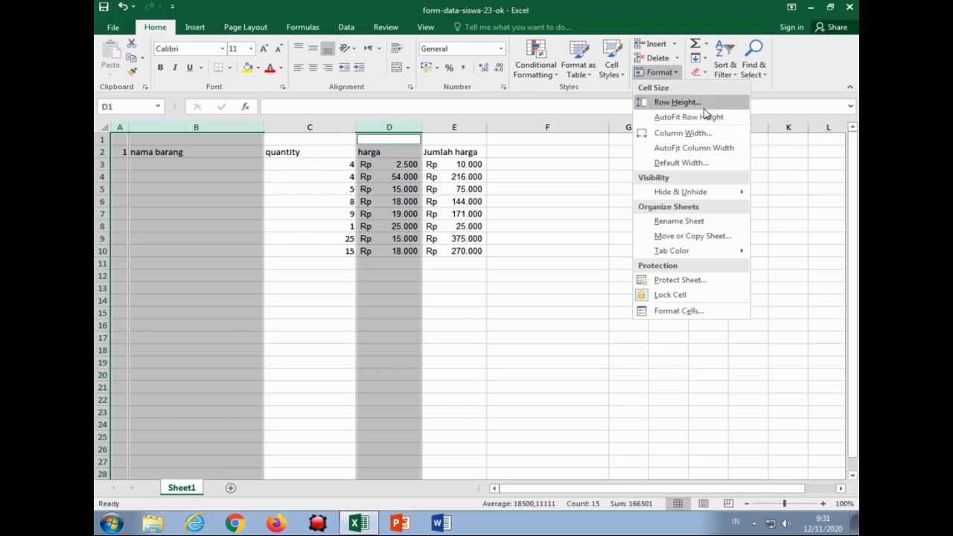
{"action": "left_click", "coordinate": [689, 311]}
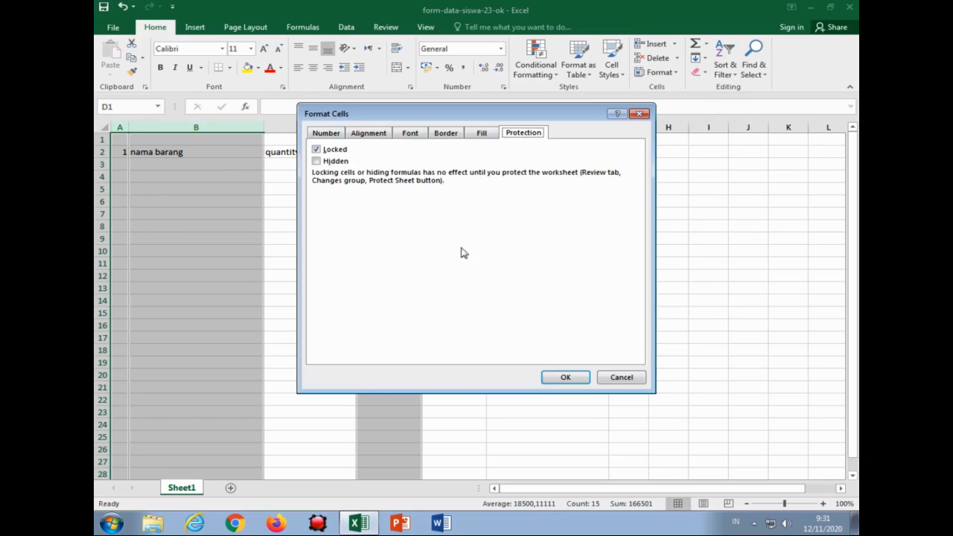
{"action": "left_click", "coordinate": [317, 149]}
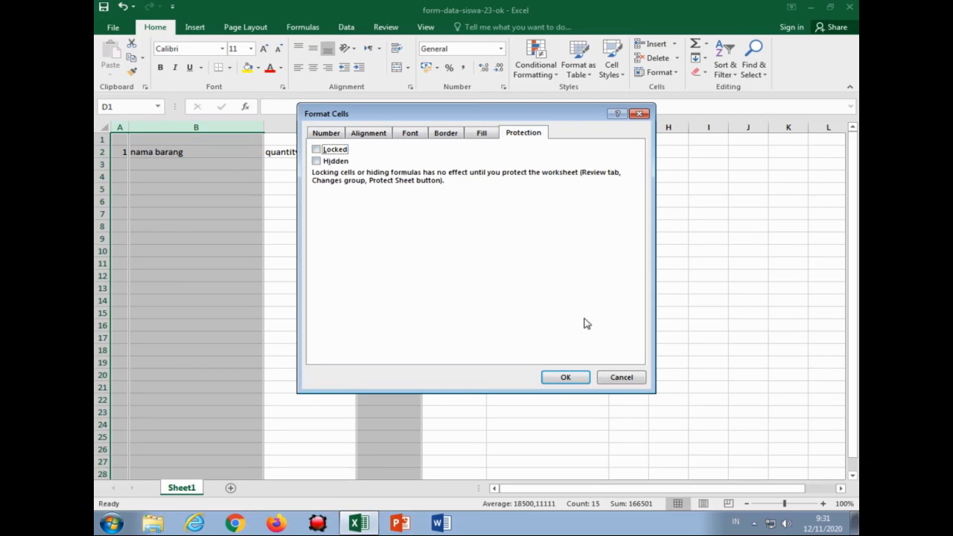
{"action": "left_click", "coordinate": [565, 377]}
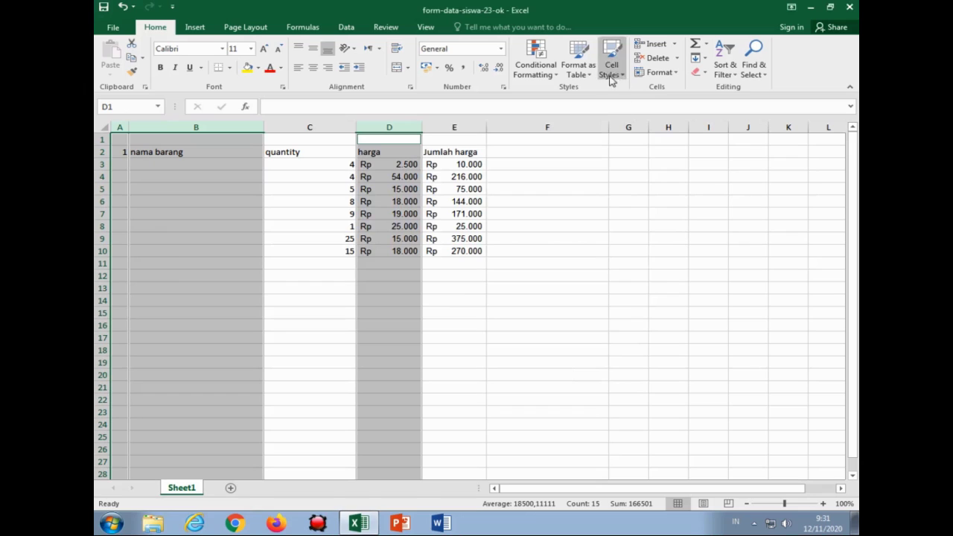
{"action": "left_click", "coordinate": [659, 72]}
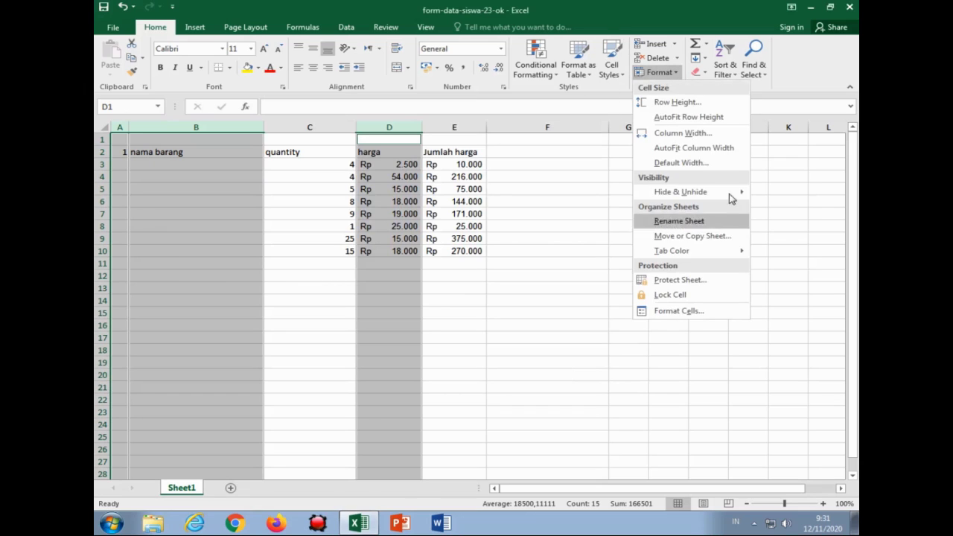
Step: Protect Sheet1 with a password, allowing only 'Select unlocked cells'
{"action": "left_click", "coordinate": [714, 283]}
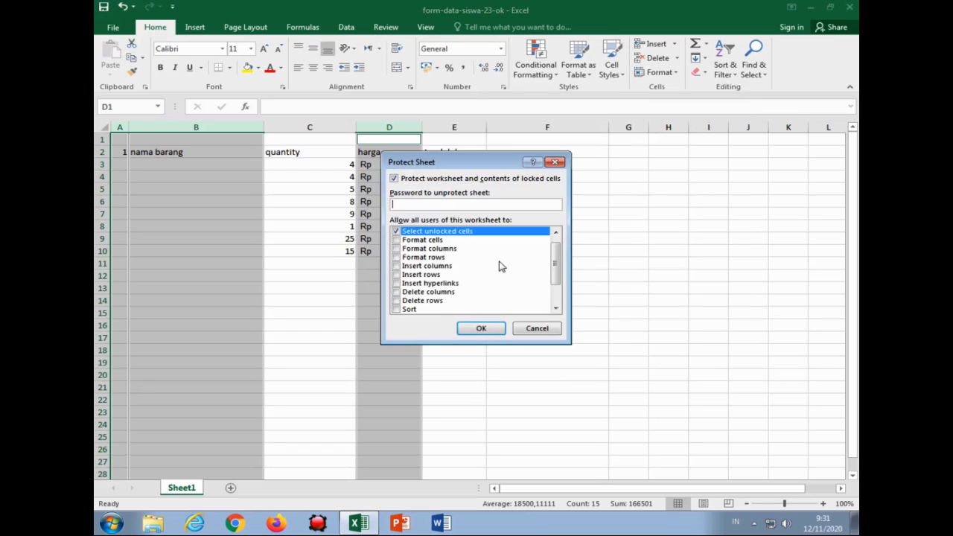
{"action": "scroll", "coordinate": [501, 266], "scroll_direction": "up", "scroll_amount": 1}
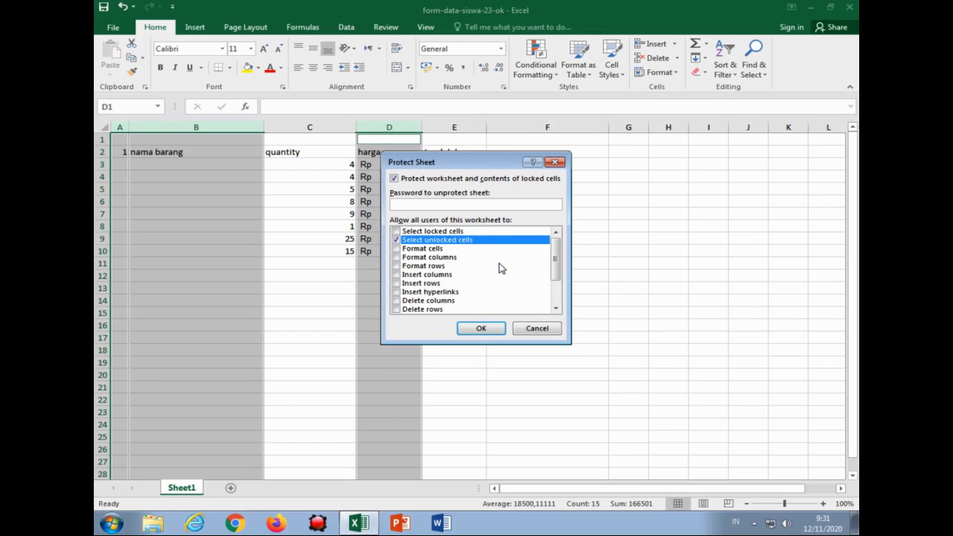
{"action": "left_click", "coordinate": [491, 329]}
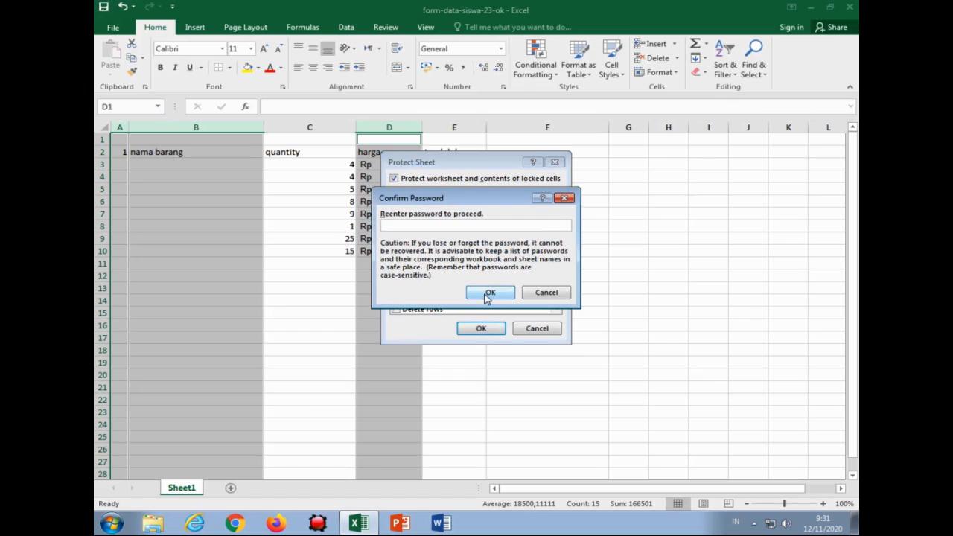
{"action": "left_click", "coordinate": [487, 294]}
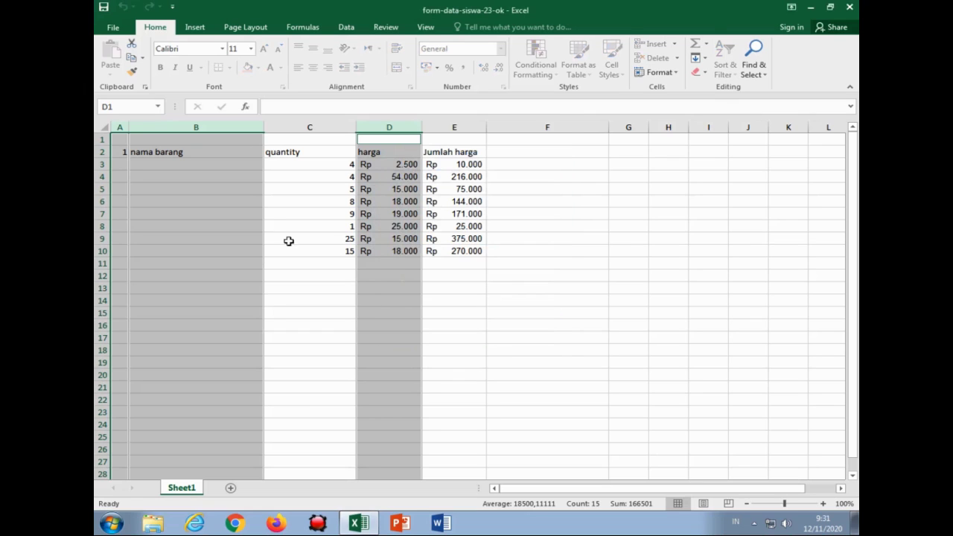
{"action": "left_click", "coordinate": [204, 210]}
{"action": "key", "text": "Left"}
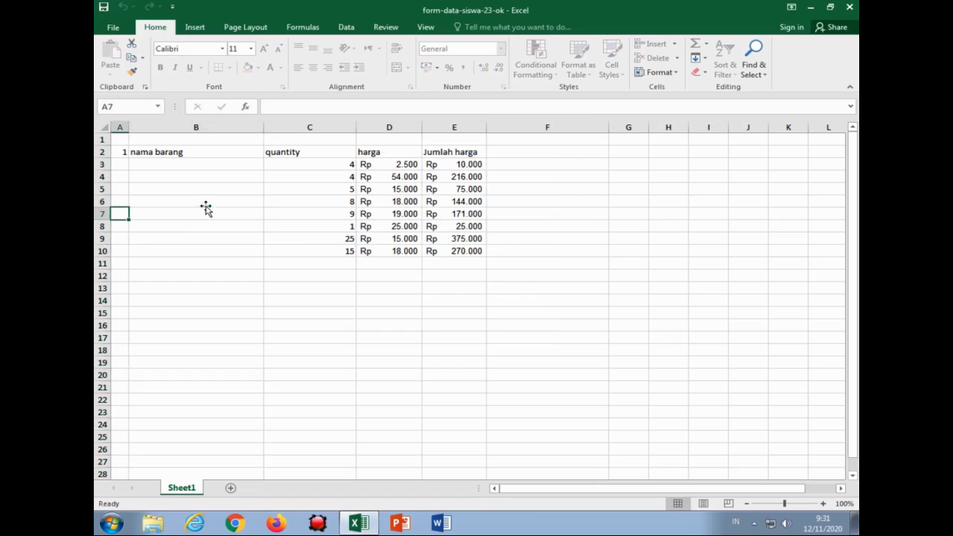
{"action": "key", "text": "Up"}
{"action": "key", "text": "Up"}
{"action": "key", "text": "Up"}
{"action": "key", "text": "Up"}
{"action": "key", "text": "Up"}
{"action": "key", "text": "Tab"}
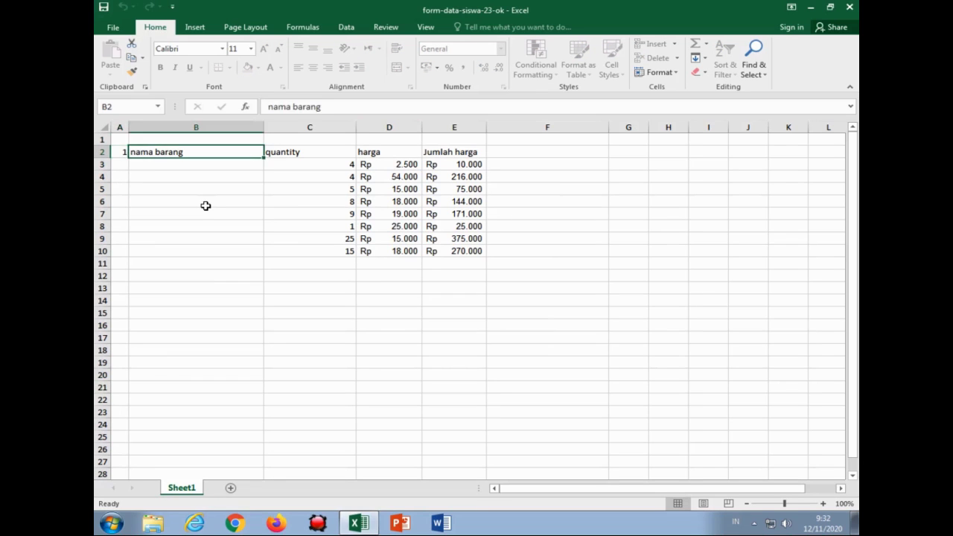
{"action": "key", "text": "Return"}
{"action": "key", "text": "Tab"}
{"action": "key", "text": "Tab"}
{"action": "key", "text": "Tab"}
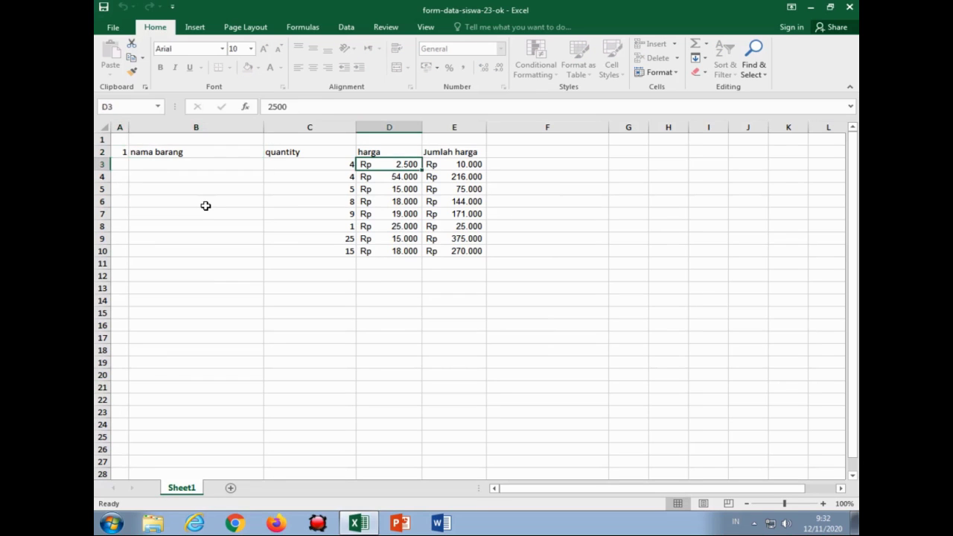
{"action": "key", "text": "Return"}
{"action": "key", "text": "Tab"}
{"action": "key", "text": "Tab"}
{"action": "key", "text": "Tab"}
{"action": "key", "text": "Return"}
{"action": "key", "text": "Tab"}
{"action": "key", "text": "Tab"}
{"action": "key", "text": "Tab"}
{"action": "key", "text": "Return"}
{"action": "key", "text": "Tab"}
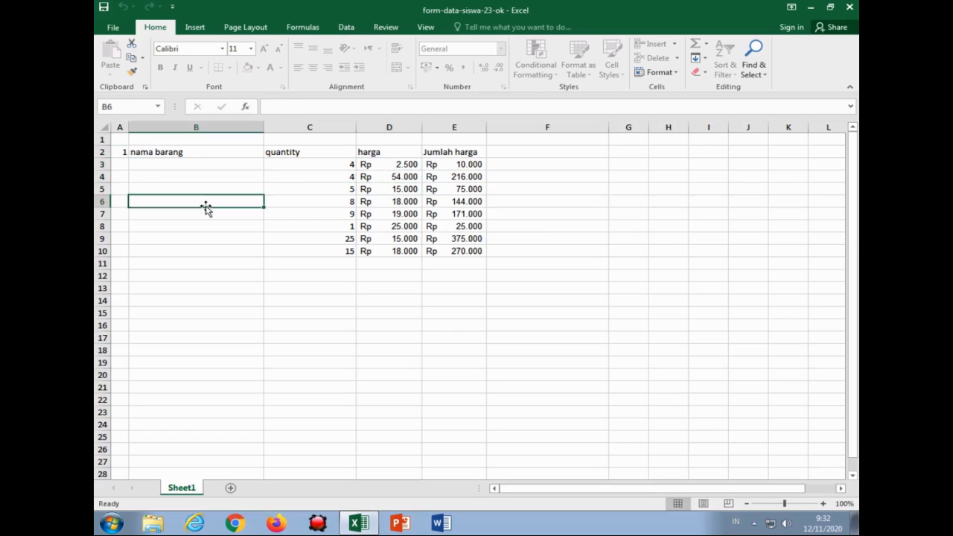
{"action": "key", "text": "Return"}
{"action": "key", "text": "Tab"}
{"action": "key", "text": "Tab"}
{"action": "key", "text": "Tab"}
{"action": "key", "text": "Return"}
{"action": "key", "text": "Tab"}
{"action": "key", "text": "Tab"}
{"action": "key", "text": "Tab"}
{"action": "key", "text": "Return"}
{"action": "key", "text": "Tab"}
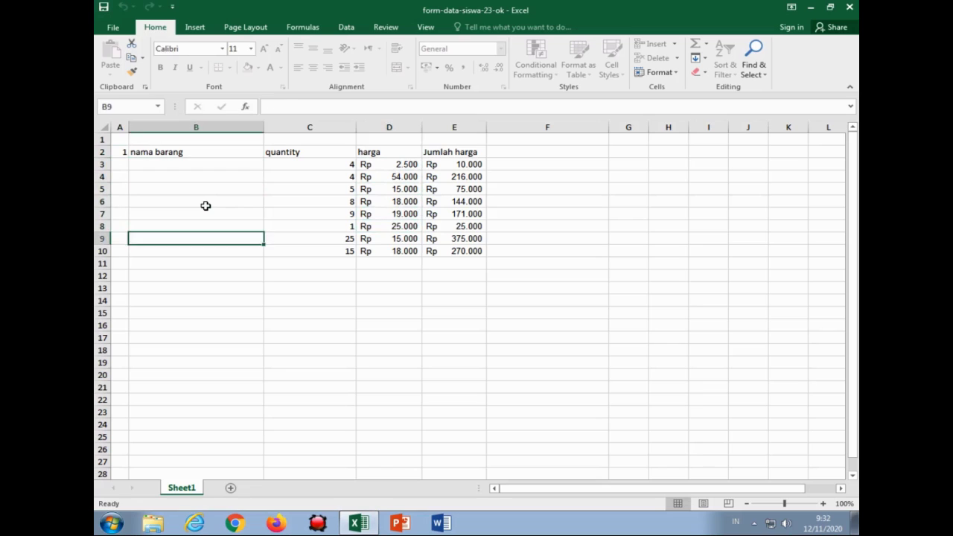
{"action": "key", "text": "Tab"}
{"action": "key", "text": "Tab"}
{"action": "key", "text": "Return"}
{"action": "key", "text": "Tab"}
{"action": "key", "text": "Tab"}
{"action": "key", "text": "Tab"}
{"action": "key", "text": "Return"}
{"action": "key", "text": "Tab"}
{"action": "key", "text": "Tab"}
{"action": "key", "text": "Tab"}
{"action": "key", "text": "Return"}
{"action": "key", "text": "Tab"}
{"action": "key", "text": "Return"}
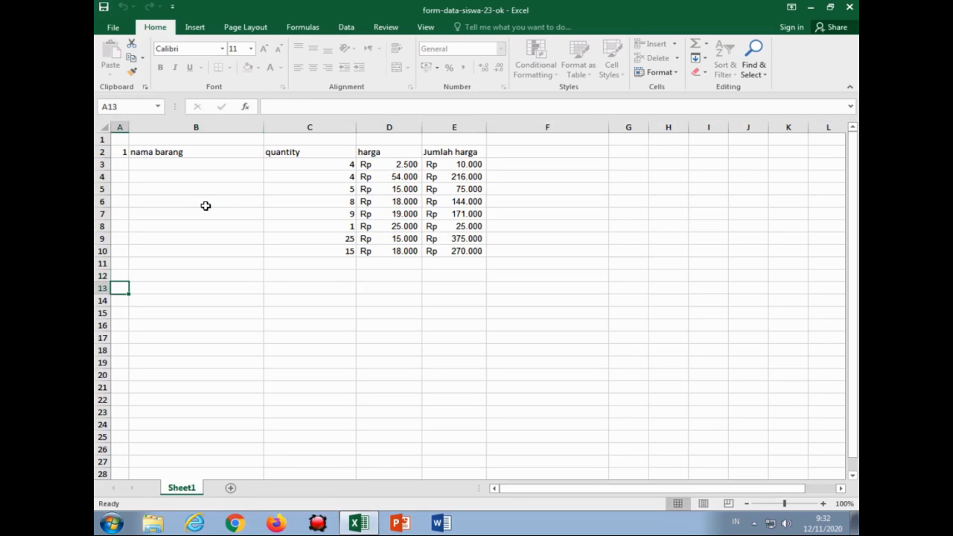
{"action": "left_click", "coordinate": [367, 201]}
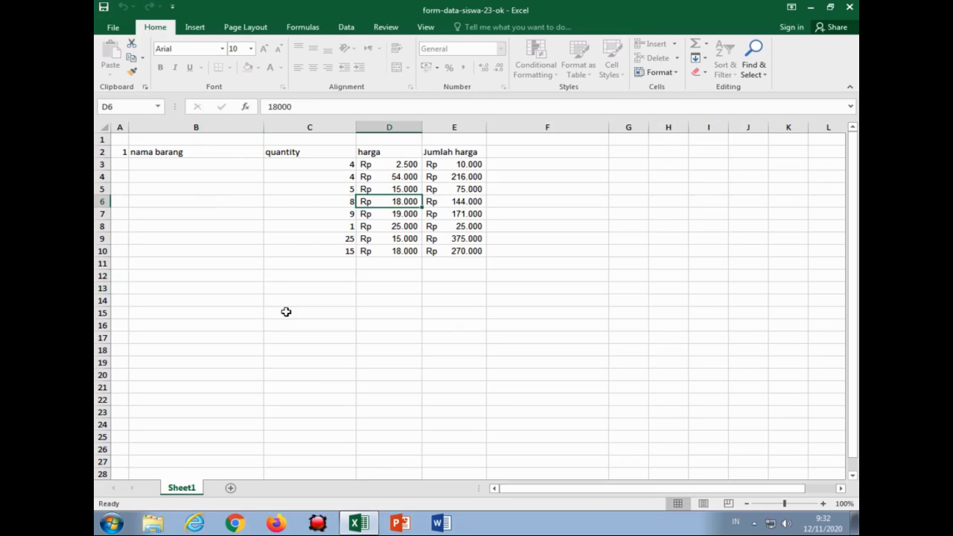
{"action": "left_click", "coordinate": [119, 31]}
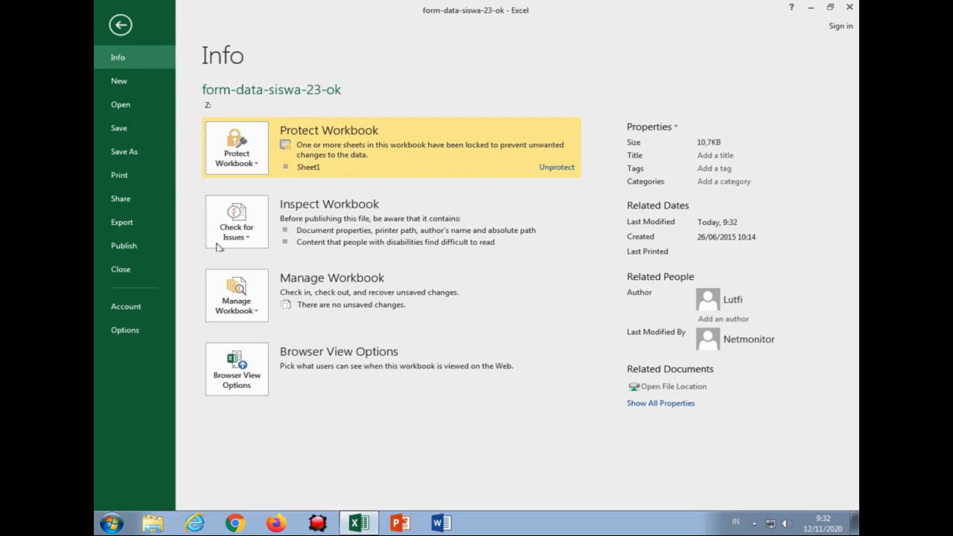
Step: Save the protected workbook and close it
{"action": "left_click", "coordinate": [123, 128]}
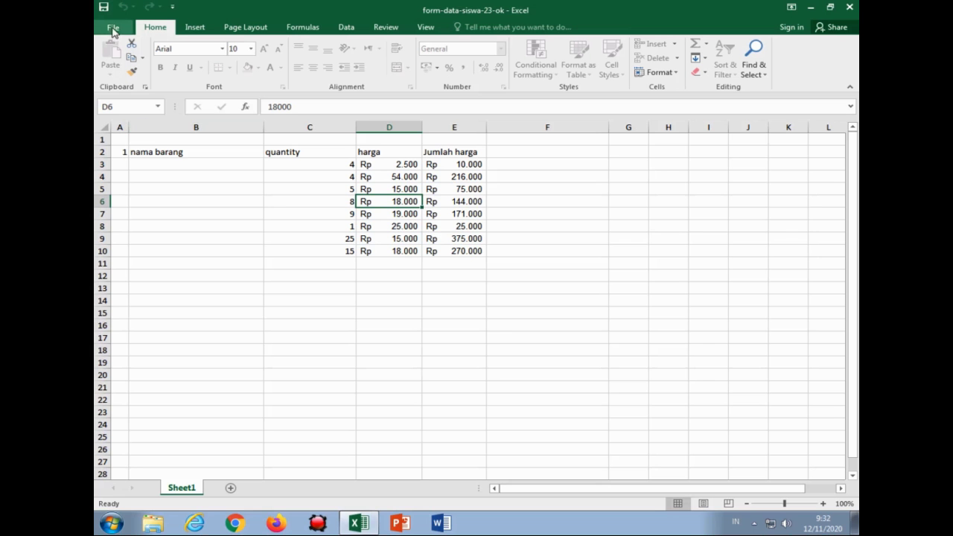
{"action": "left_click", "coordinate": [113, 28]}
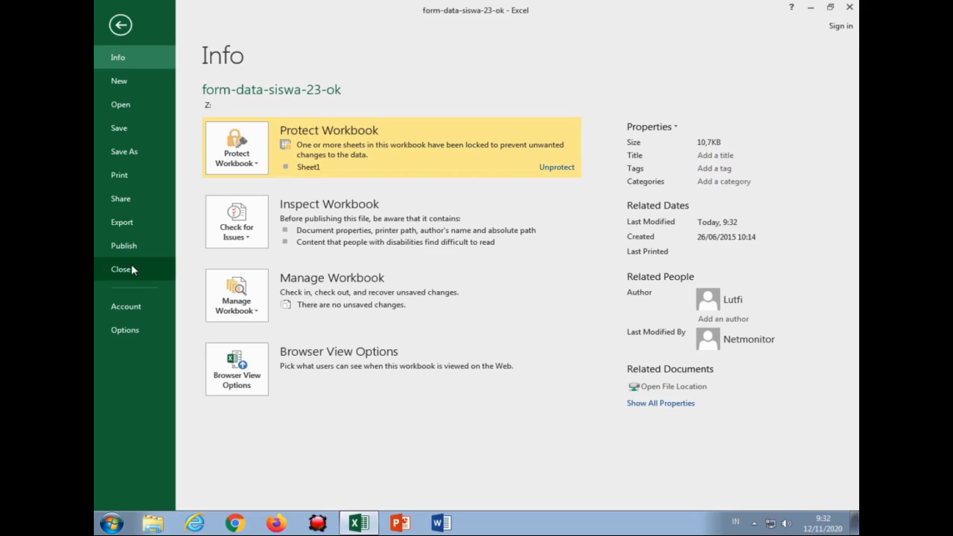
{"action": "left_click", "coordinate": [131, 265]}
Step: Reopen form-data-siswa-23-ok from recent workbooks and enable editing
{"action": "left_click", "coordinate": [108, 30]}
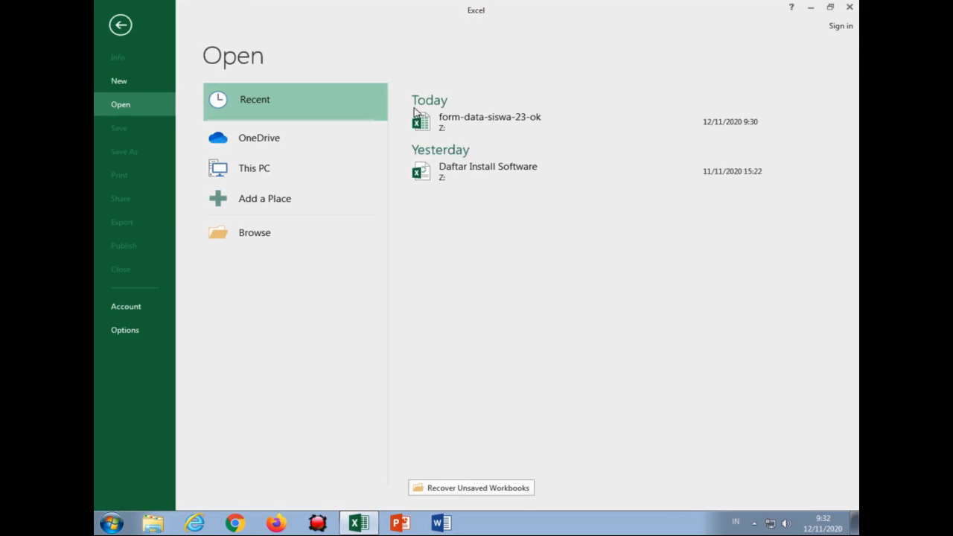
{"action": "left_click", "coordinate": [484, 121]}
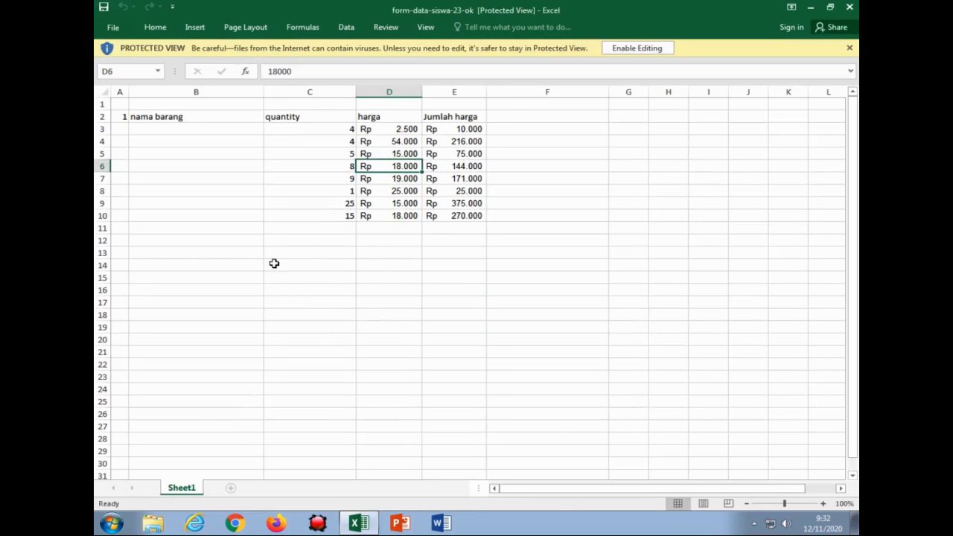
{"action": "left_click", "coordinate": [260, 195]}
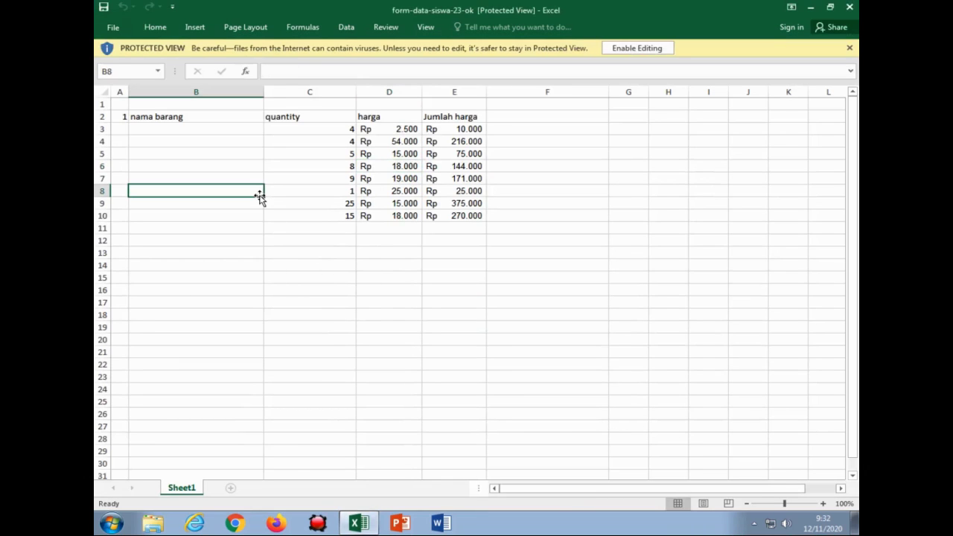
{"action": "key", "text": "Up"}
{"action": "key", "text": "Up"}
{"action": "key", "text": "Up"}
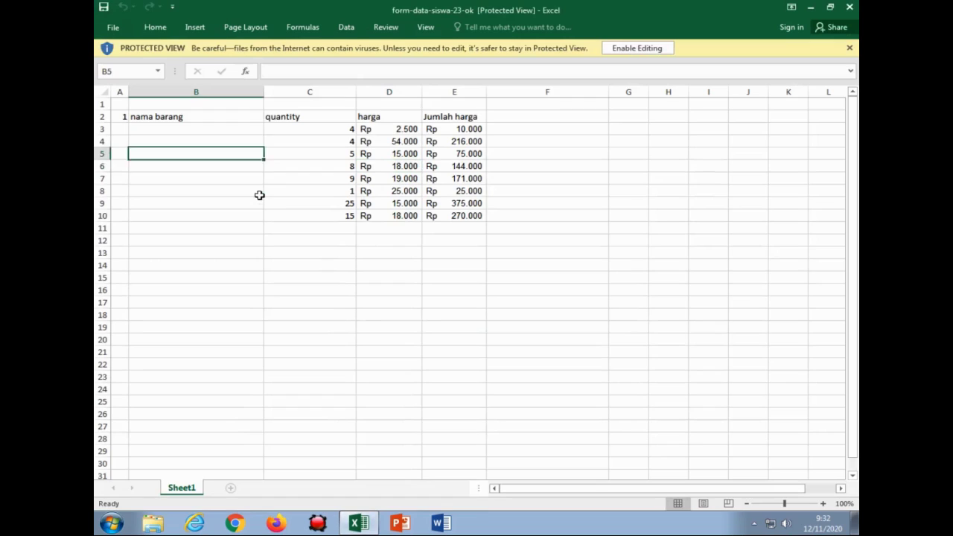
{"action": "key", "text": "Up"}
{"action": "key", "text": "Up"}
{"action": "key", "text": "Up"}
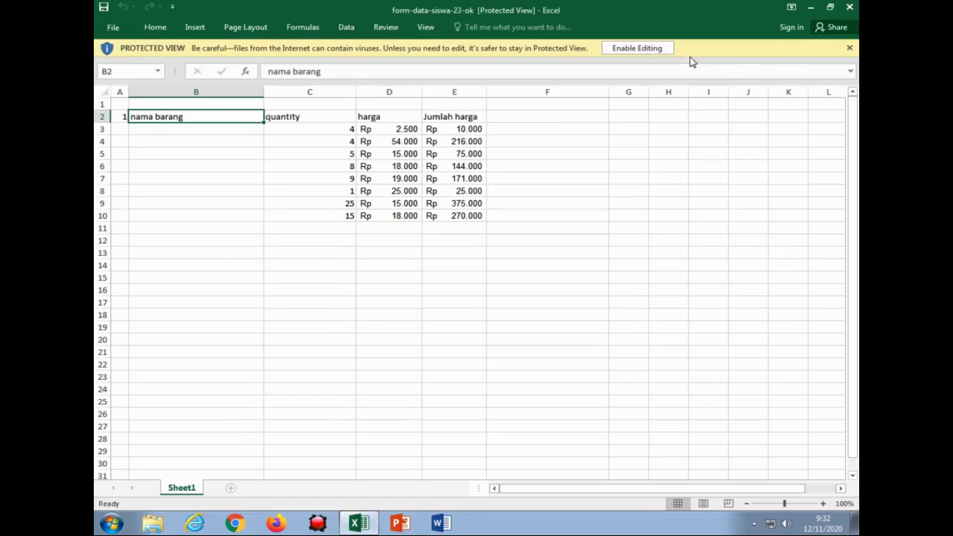
{"action": "left_click", "coordinate": [655, 49]}
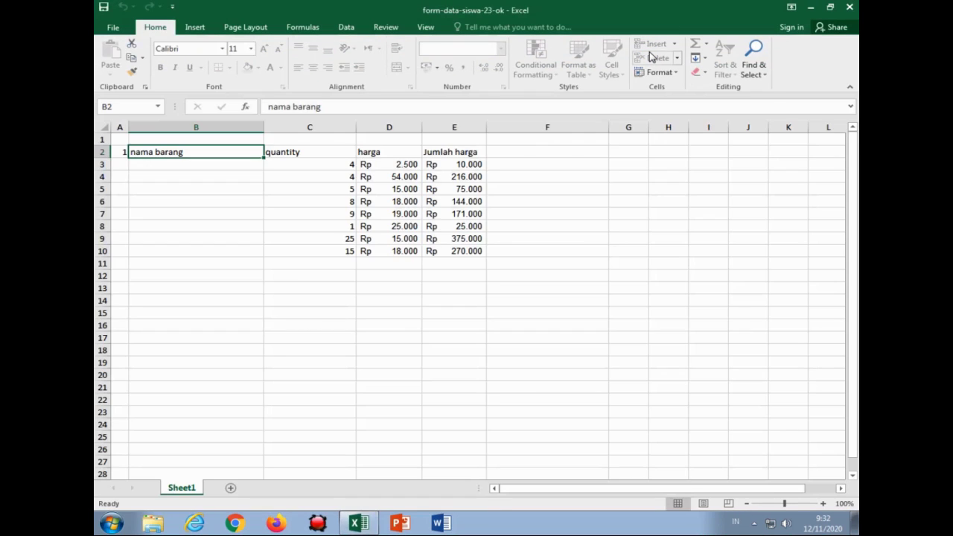
Step: Step through the unlocked cells in columns B and D, including the 54000 price in D4
{"action": "key", "text": "Down"}
{"action": "key", "text": "Left"}
{"action": "key", "text": "Right"}
{"action": "key", "text": "Tab"}
{"action": "key", "text": "Tab"}
{"action": "key", "text": "Return"}
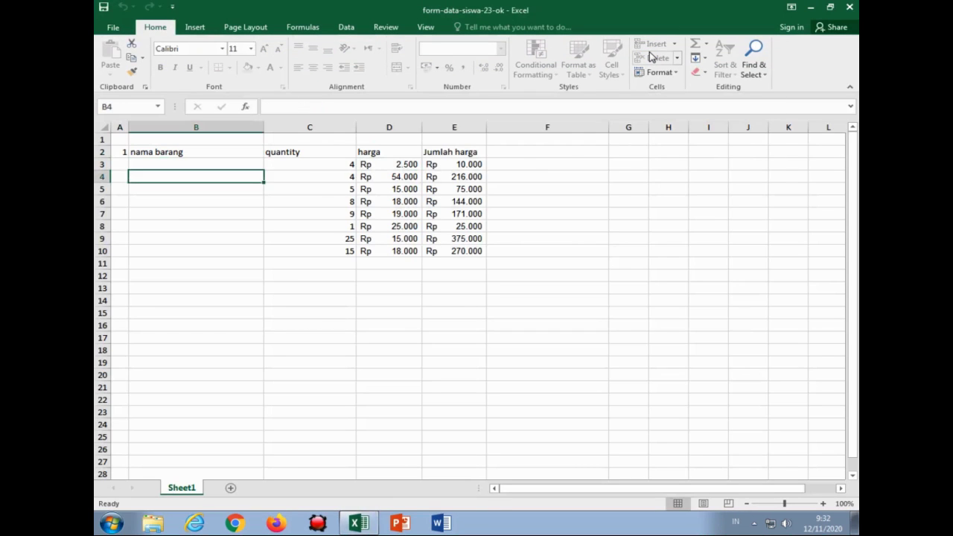
{"action": "key", "text": "Tab"}
{"action": "key", "text": "Tab"}
{"action": "key", "text": "Return"}
{"action": "key", "text": "Down"}
{"action": "key", "text": "Left"}
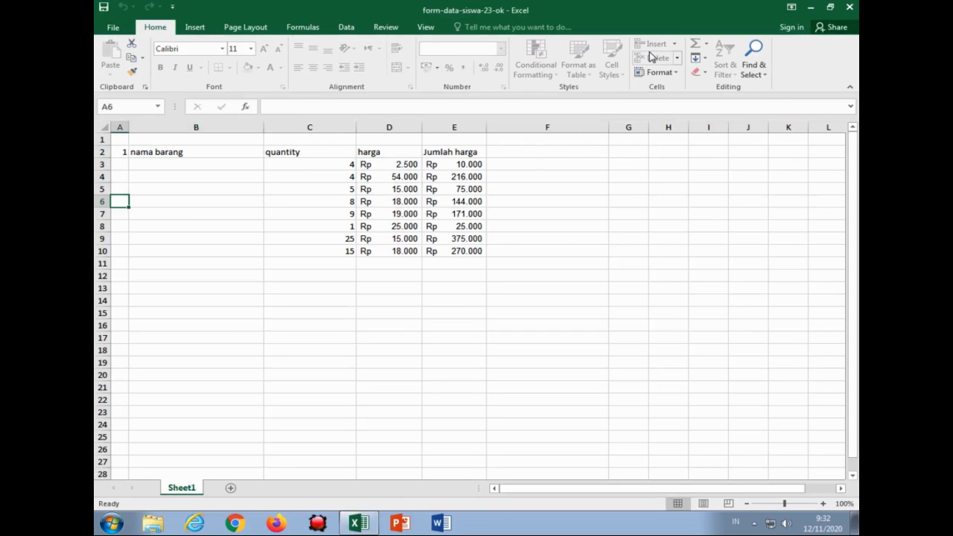
{"action": "key", "text": "Tab"}
{"action": "key", "text": "Tab"}
{"action": "key", "text": "Tab"}
{"action": "key", "text": "Return"}
{"action": "key", "text": "Tab"}
{"action": "key", "text": "Tab"}
{"action": "key", "text": "Tab"}
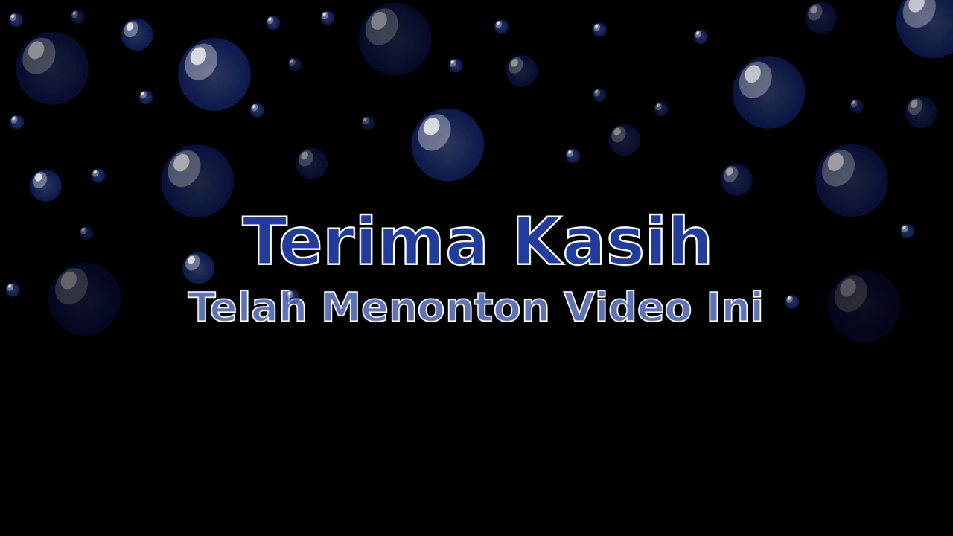